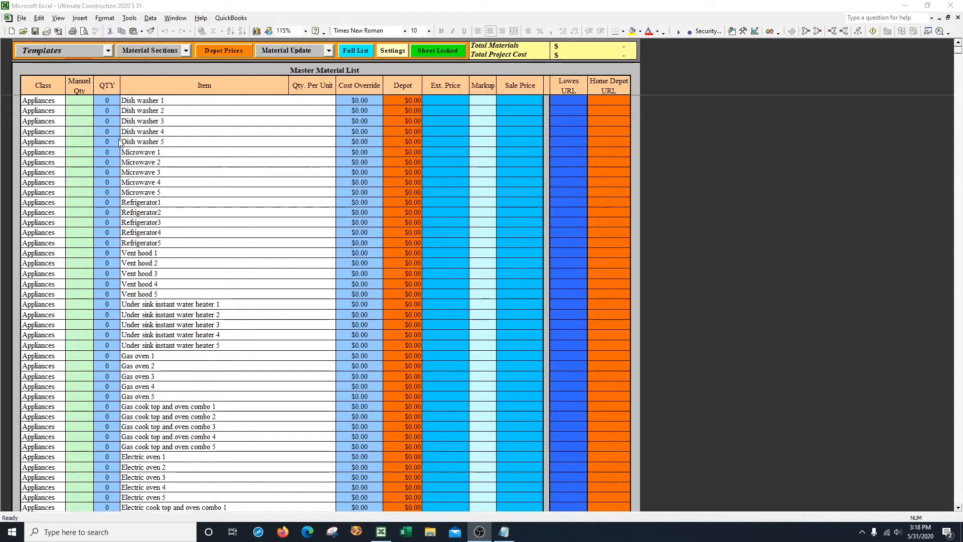
Step: Review the class options offered for the first under-sink instant water heater in the master material list
click(80, 147)
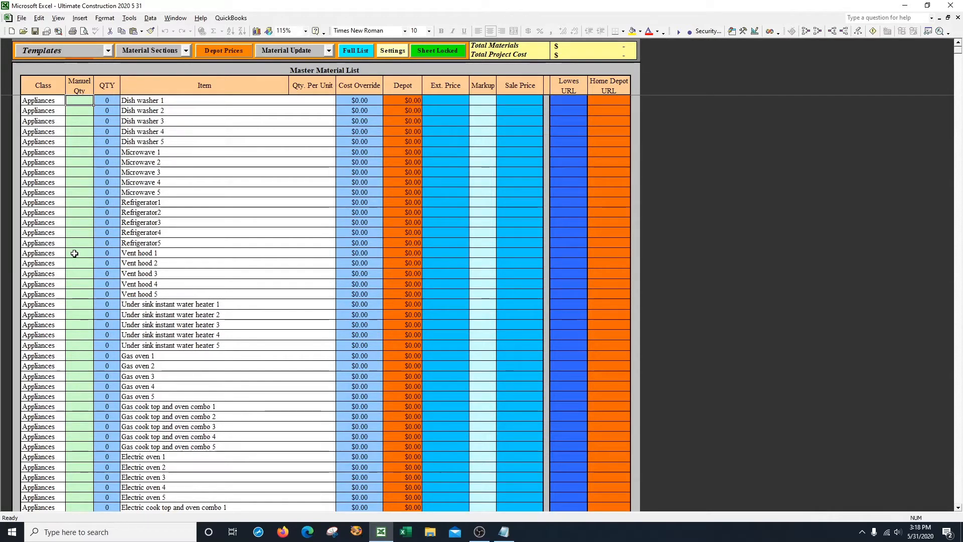
click(38, 304)
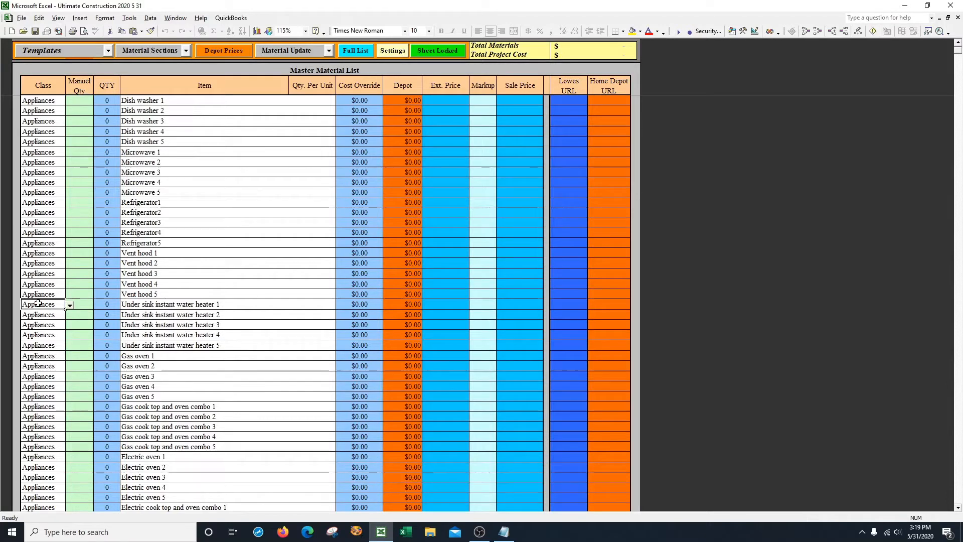
click(71, 307)
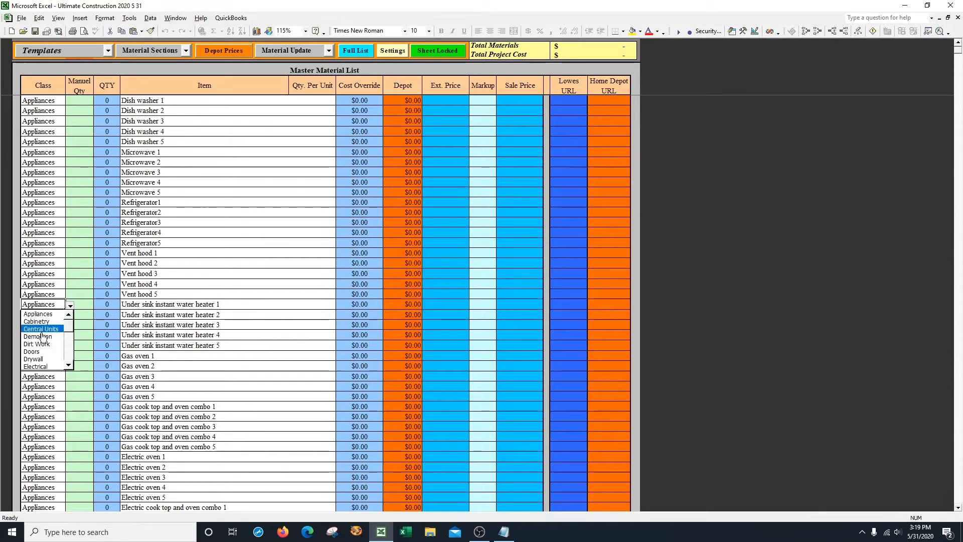
click(69, 366)
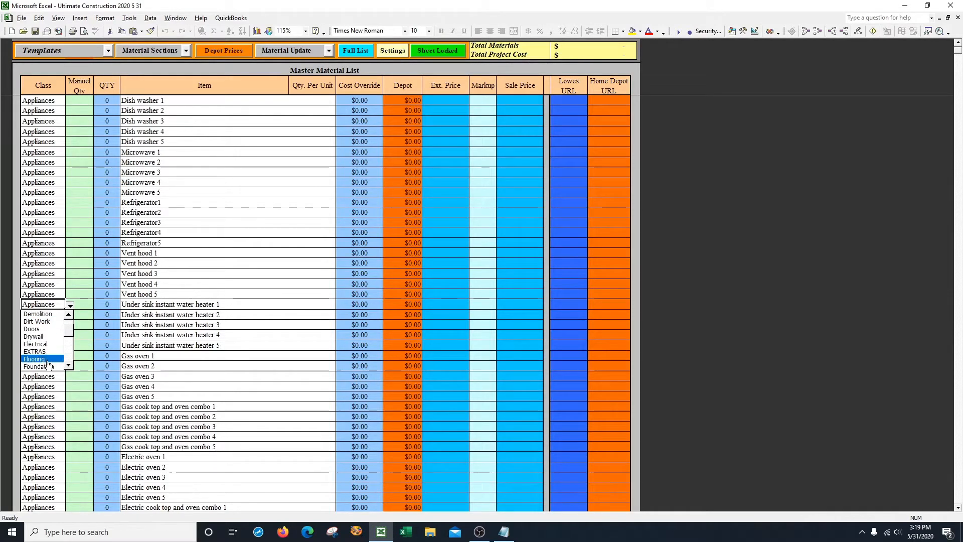
scroll(45, 346, down, 1)
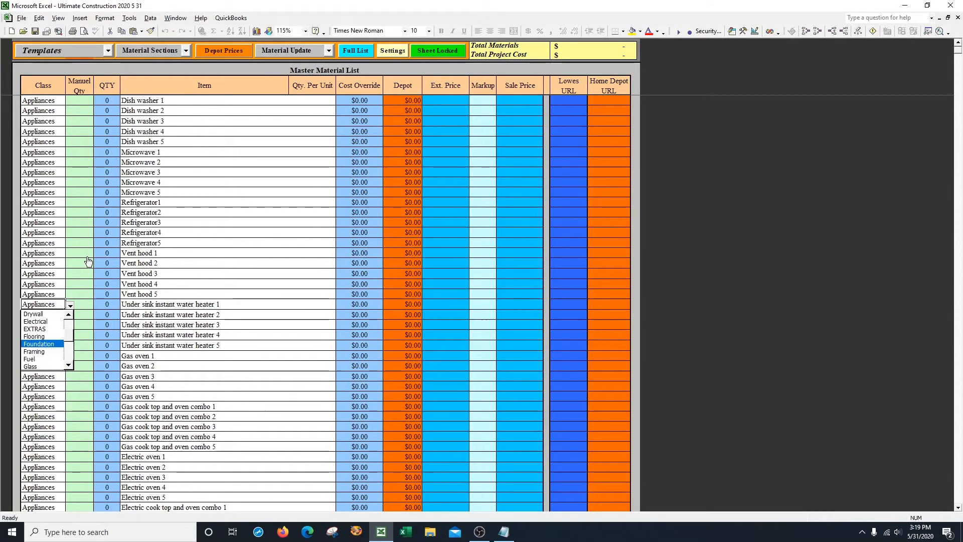
click(76, 282)
click(81, 284)
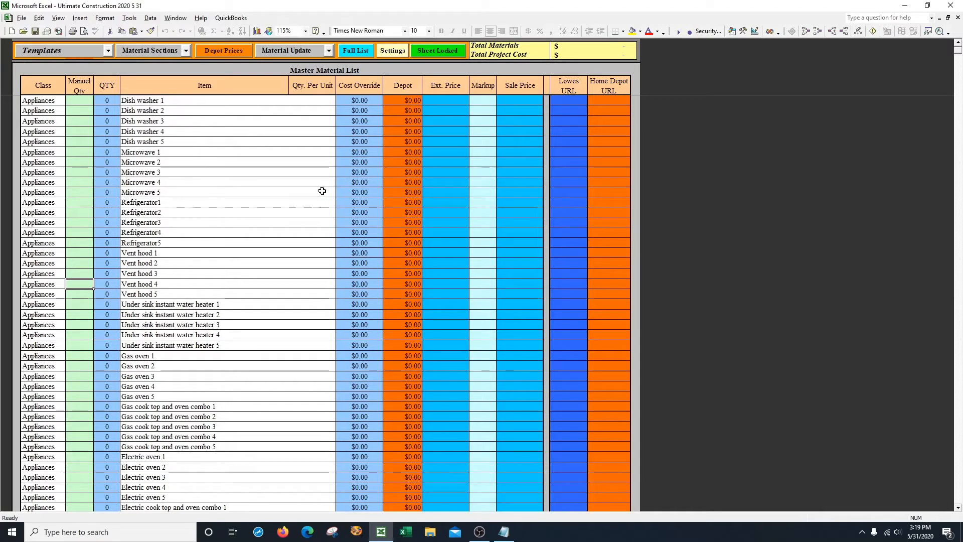
Step: Look through the General Construction, Demolition, Electrical, Flooring and Cabinetry templates
click(108, 50)
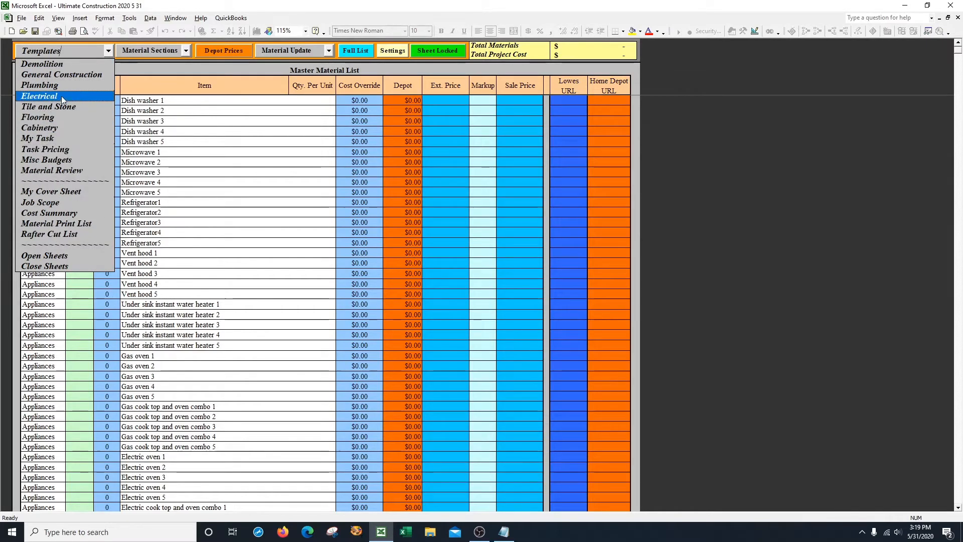
click(59, 73)
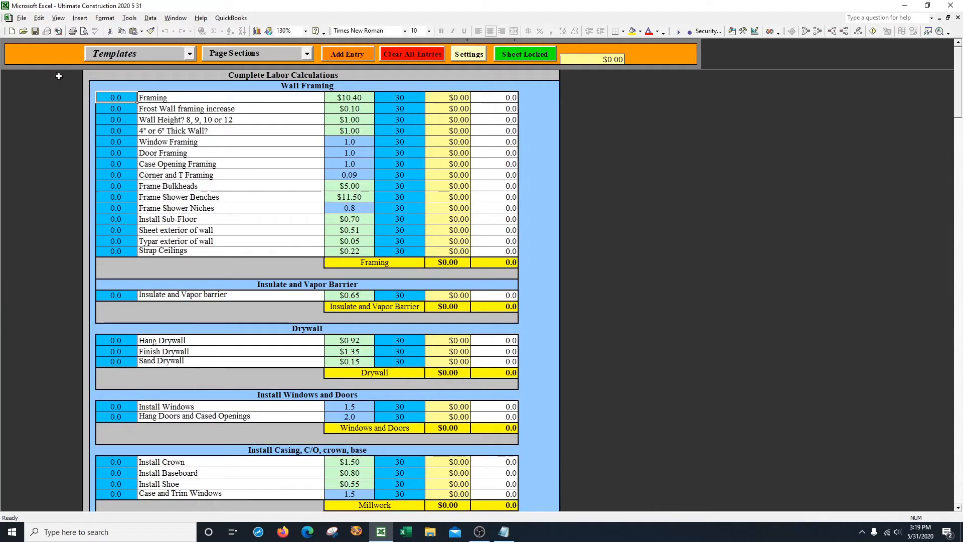
click(191, 54)
click(116, 68)
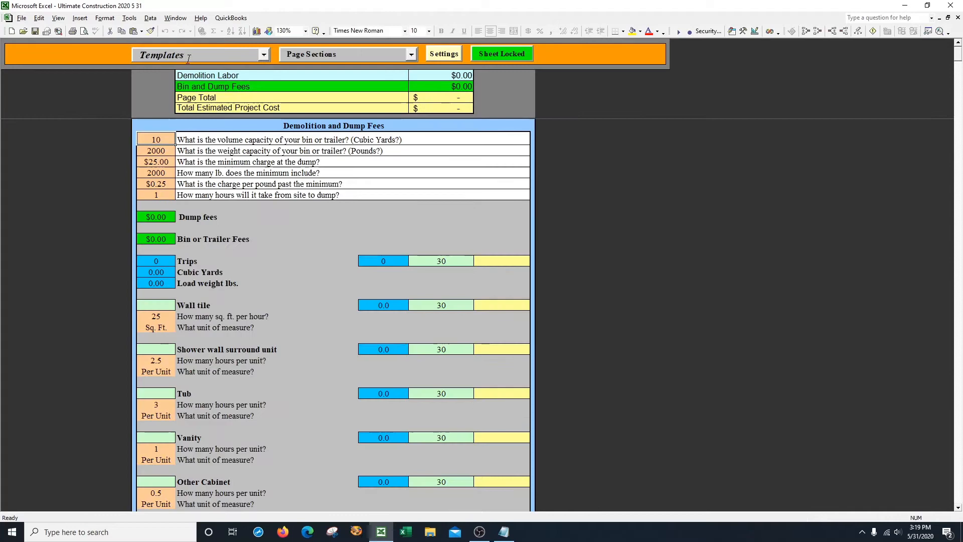
click(264, 56)
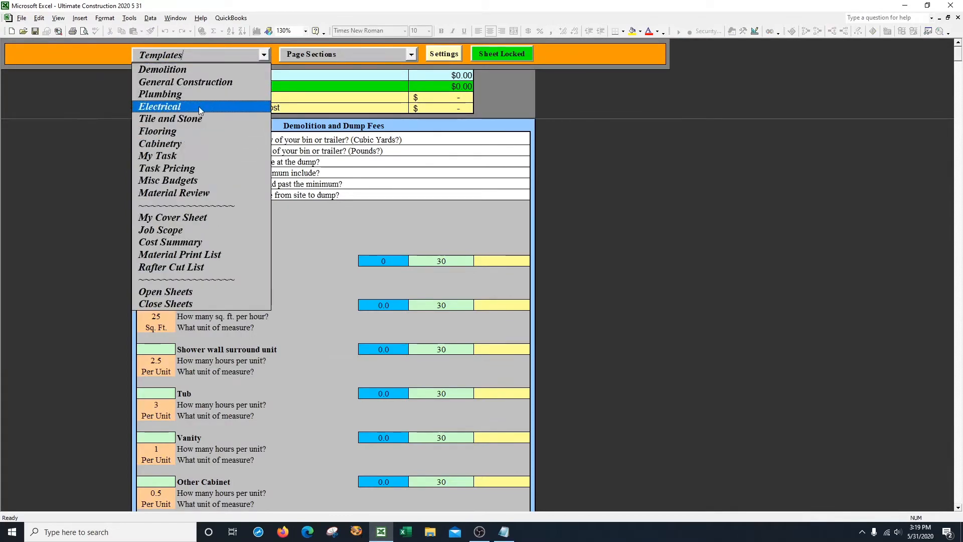
click(198, 106)
click(247, 55)
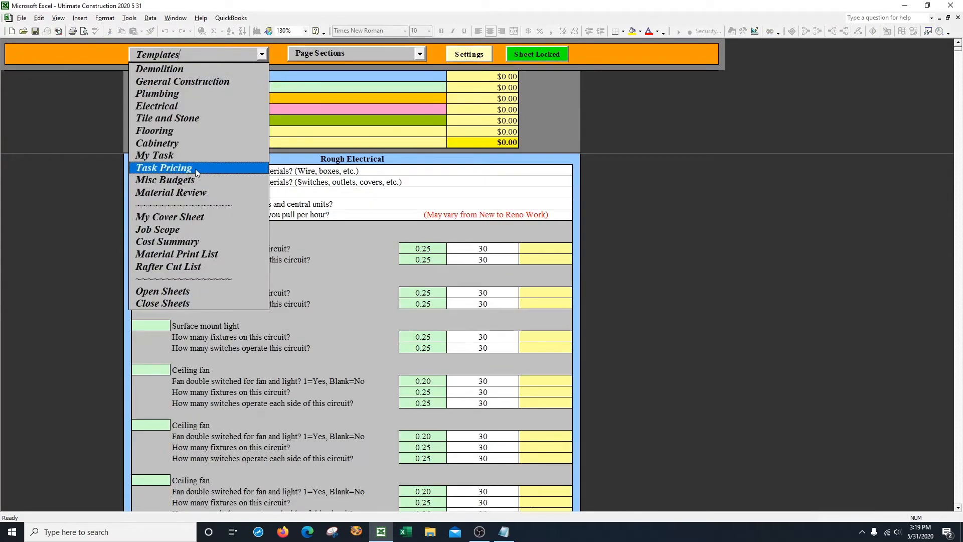
click(193, 131)
click(284, 54)
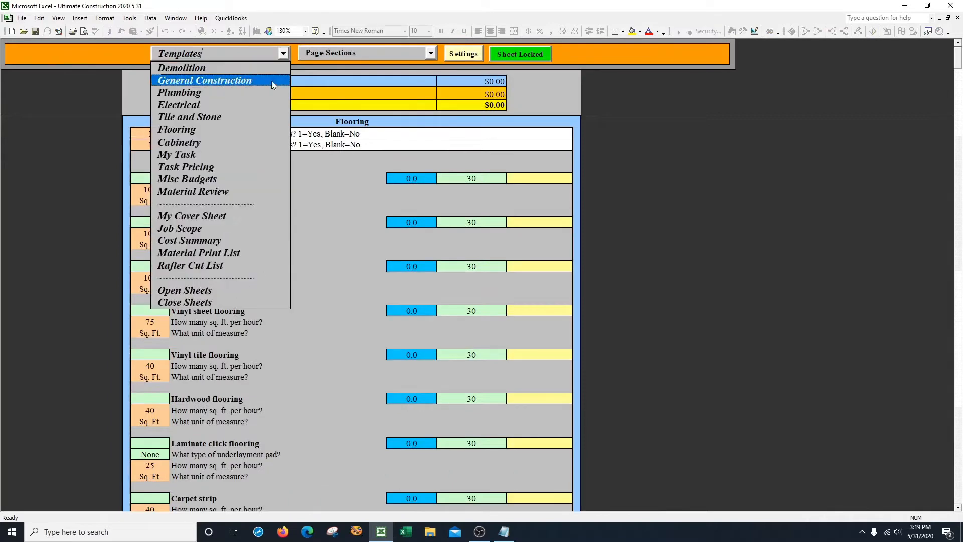
click(216, 142)
Step: Open the My Task template and set the labor class of User Added 1 to Rough Electrical
click(280, 55)
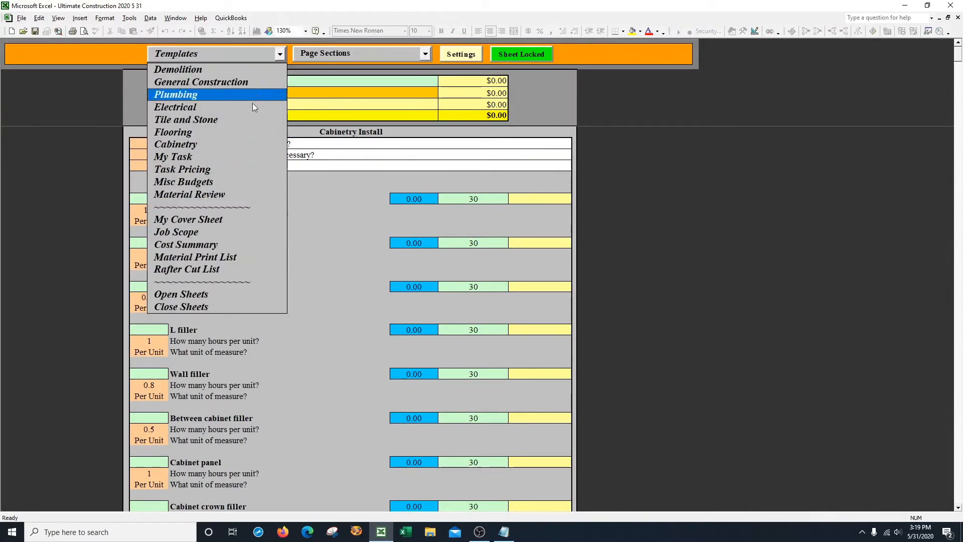
click(241, 158)
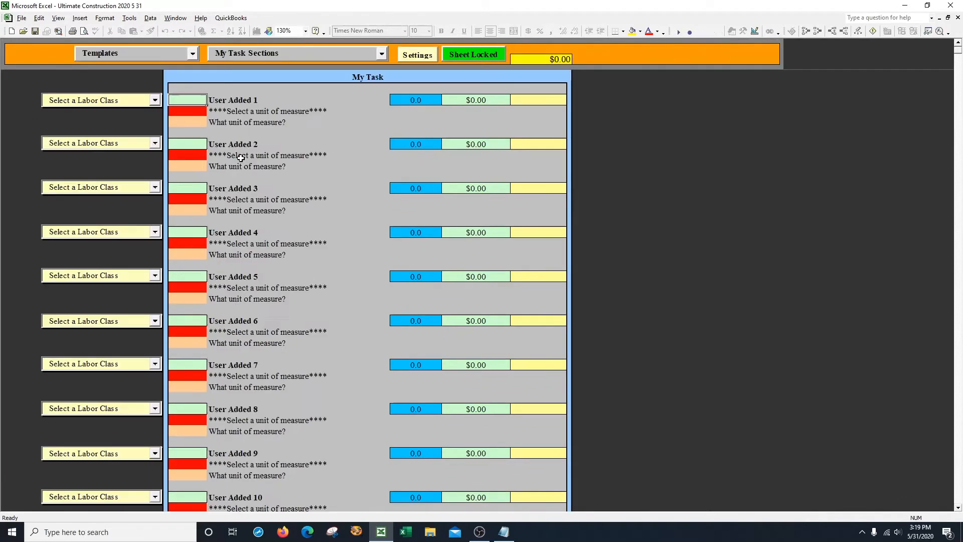
click(155, 100)
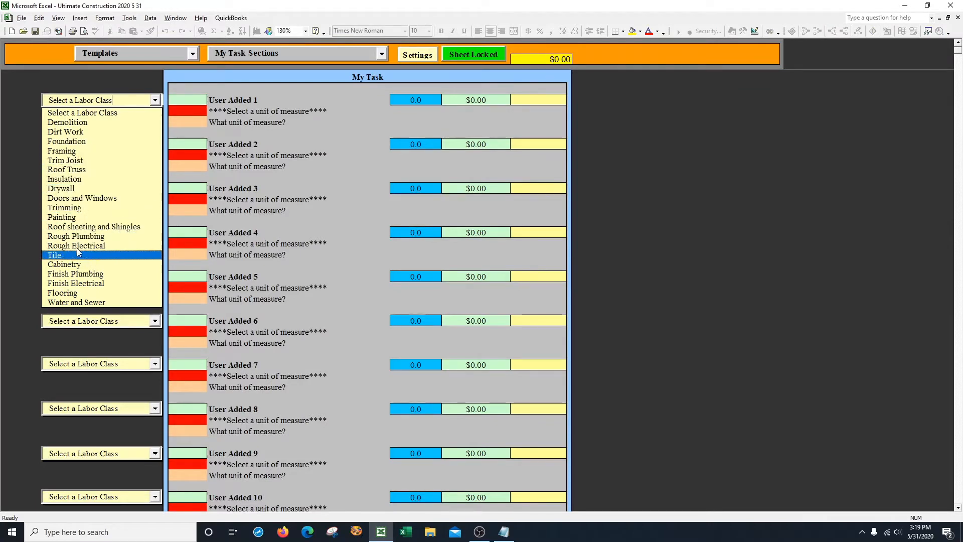
click(99, 246)
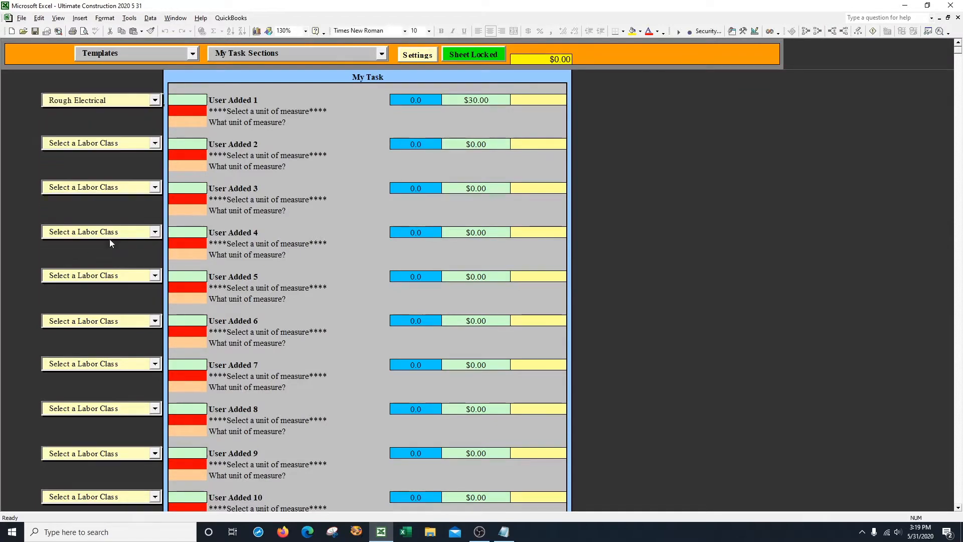
Step: Unlock the My Task sheet and expand the material rows of User Added 1
click(469, 53)
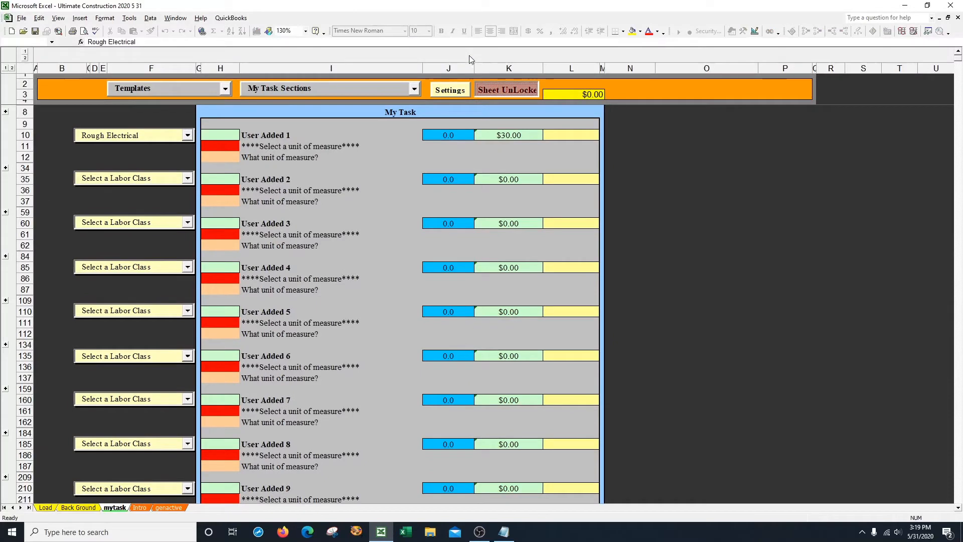
click(6, 169)
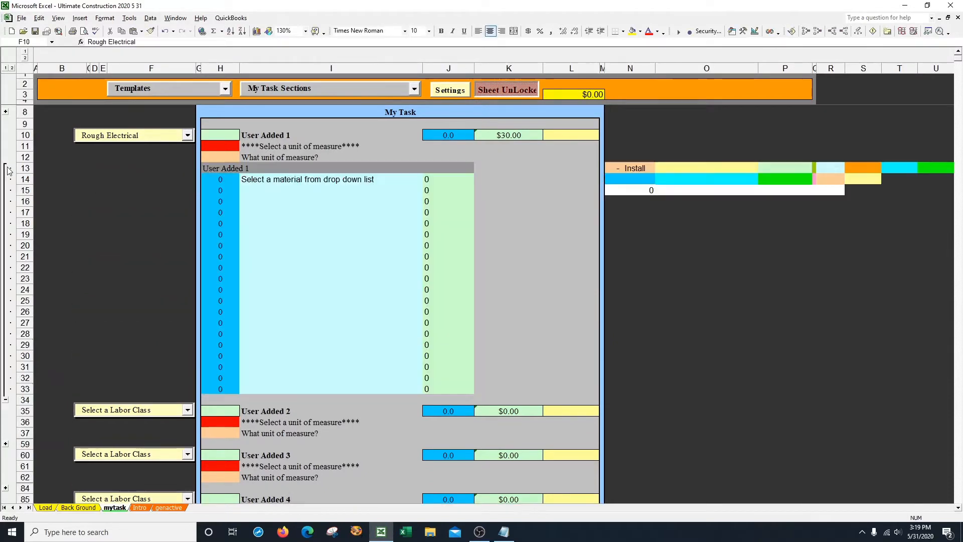
Step: Examine the electrical panels, breakers and disconnects among the materials offered in User Added 1's first material row
click(387, 179)
click(427, 180)
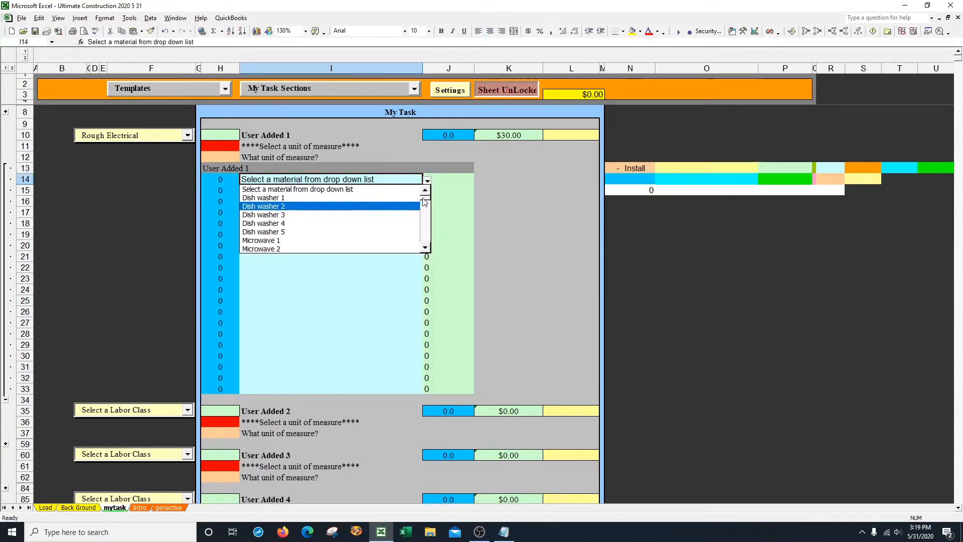
mouse_move(425, 202)
mouse_down()
mouse_move(423, 241)
mouse_move(424, 215)
mouse_up()
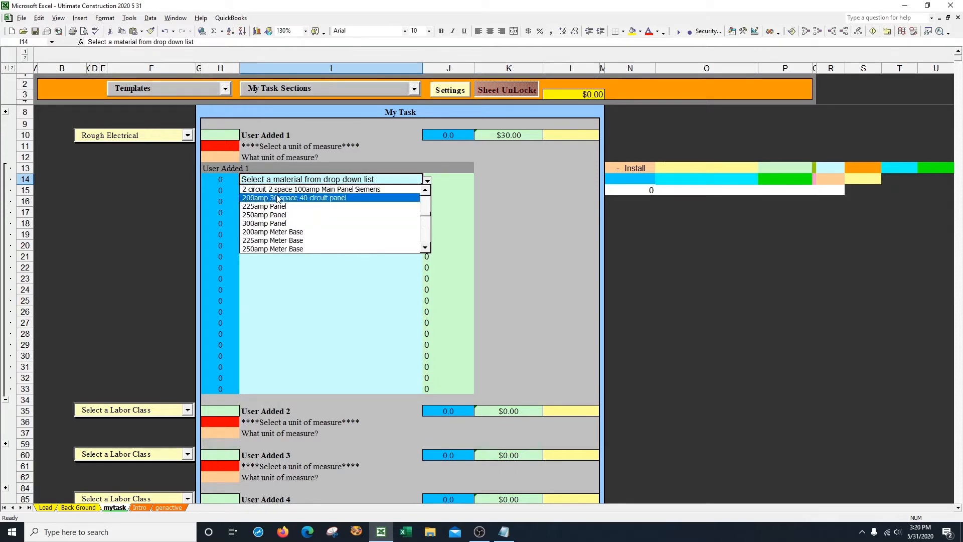
click(424, 192)
click(425, 191)
click(425, 191)
click(425, 191)
click(424, 191)
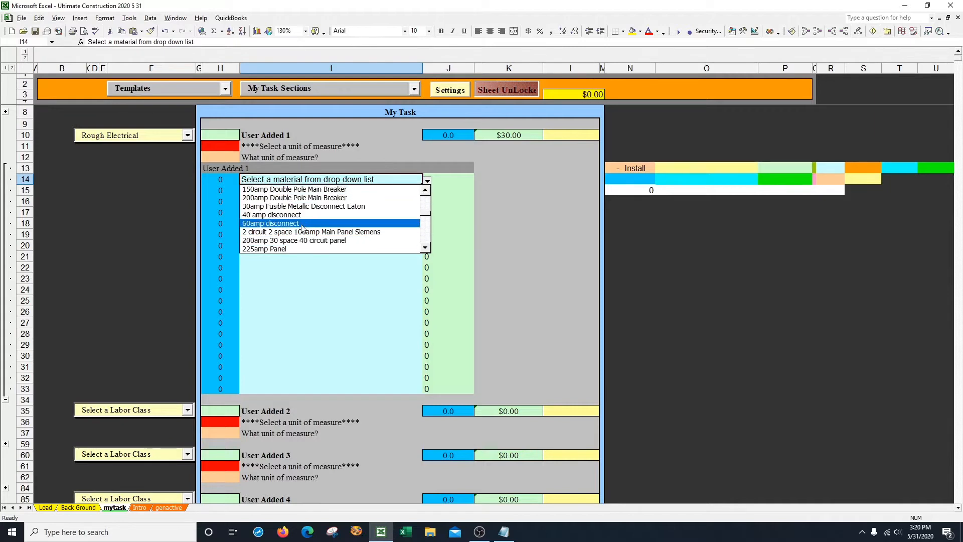
click(340, 270)
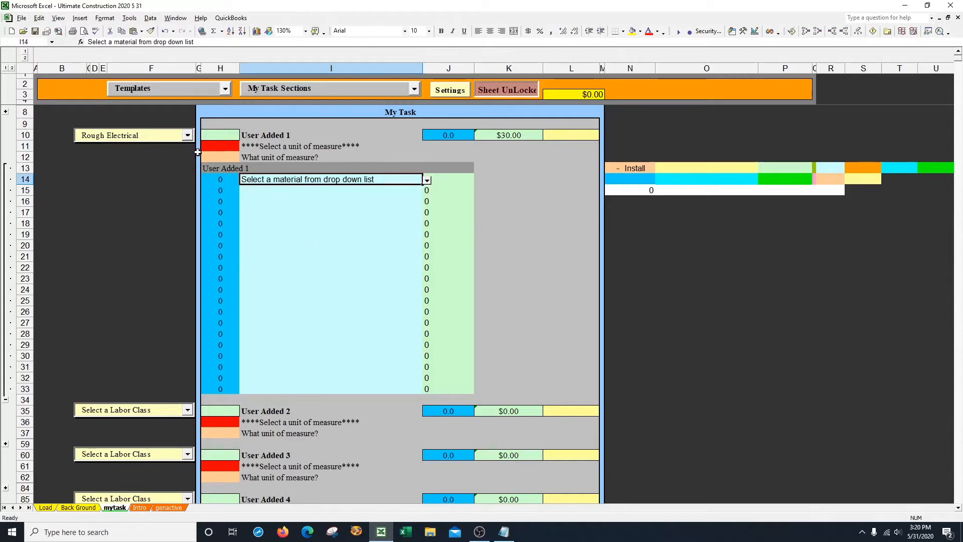
Step: Change User Added 1's labor class to Finish Plumbing and view the materials offered in its first material row
click(187, 135)
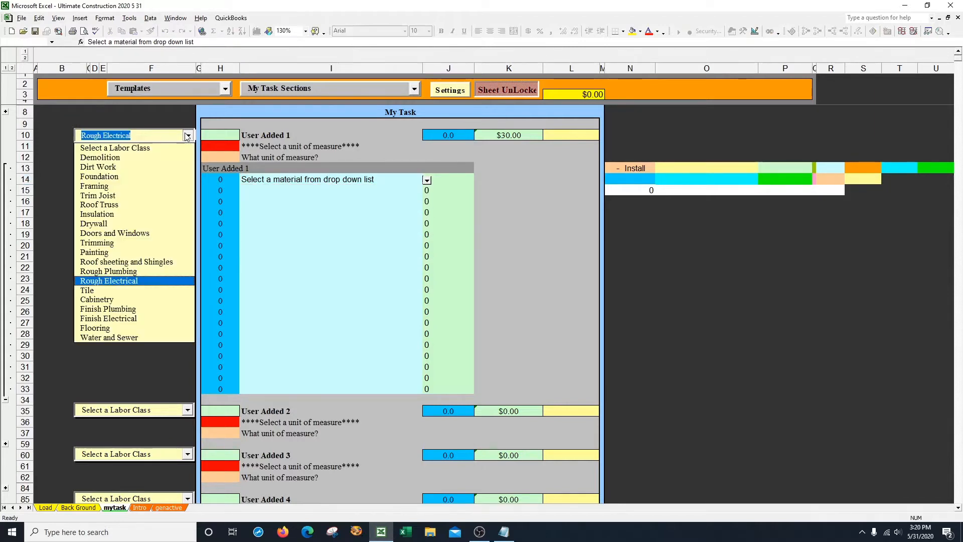
click(133, 309)
click(371, 179)
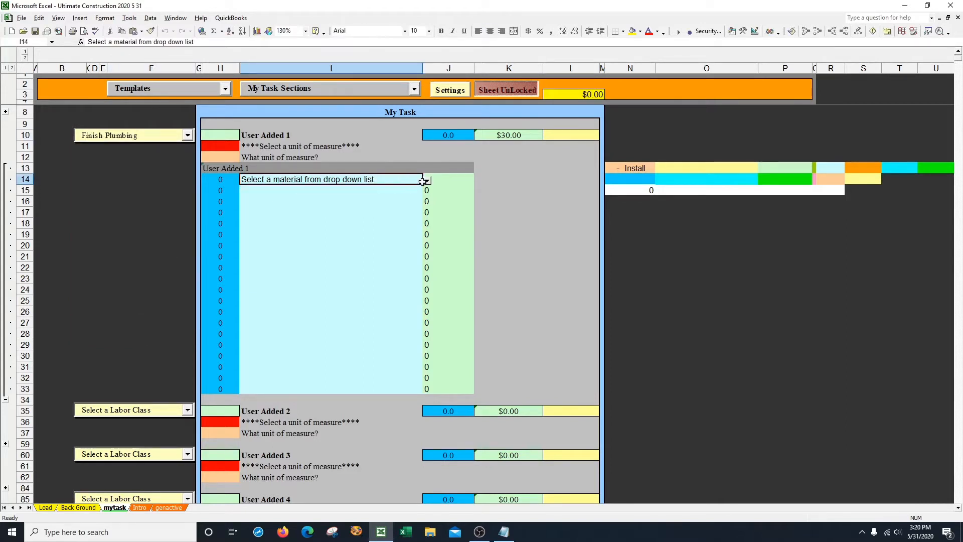
click(426, 180)
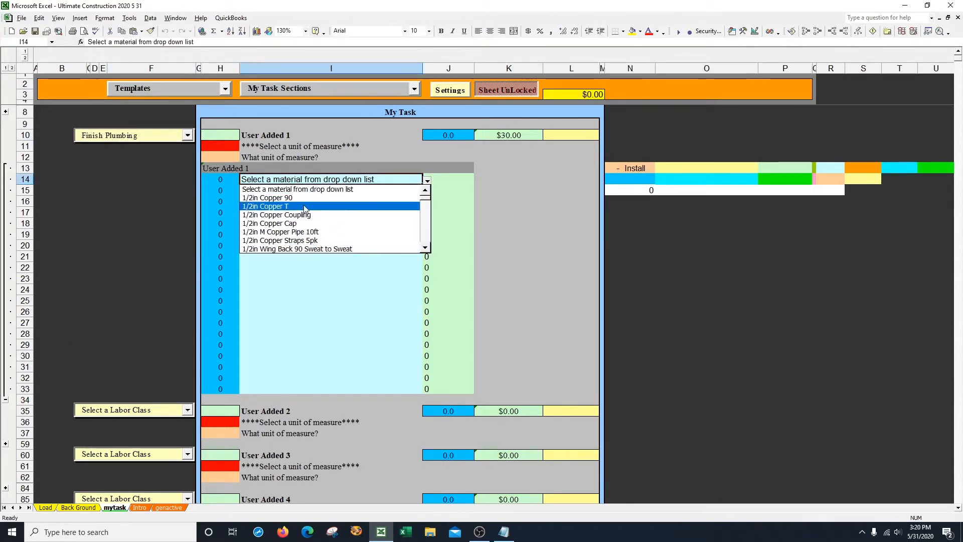
click(341, 295)
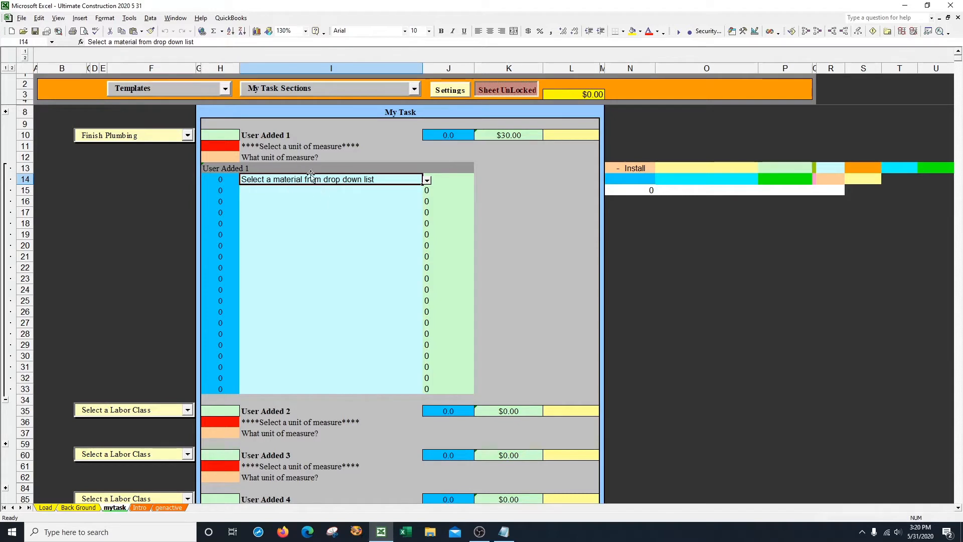
Step: Copy the material selection cell I14 down through the remaining User Added 1 material rows to row 33
click(426, 180)
click(407, 185)
drag(422, 186, 415, 390)
click(378, 219)
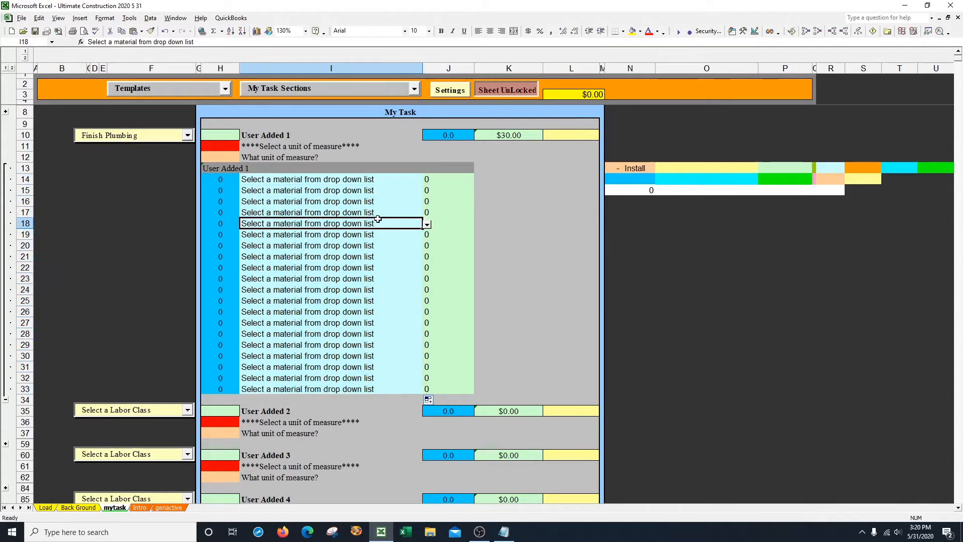
click(425, 224)
click(309, 233)
Step: Check the unit of measure options for User Added 1 and collapse its material rows
click(231, 154)
click(244, 159)
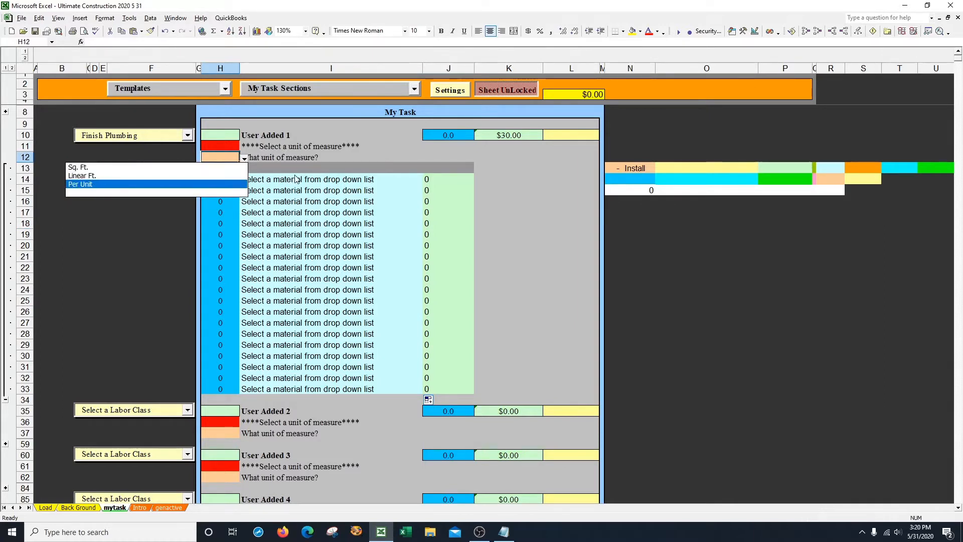
key(Escape)
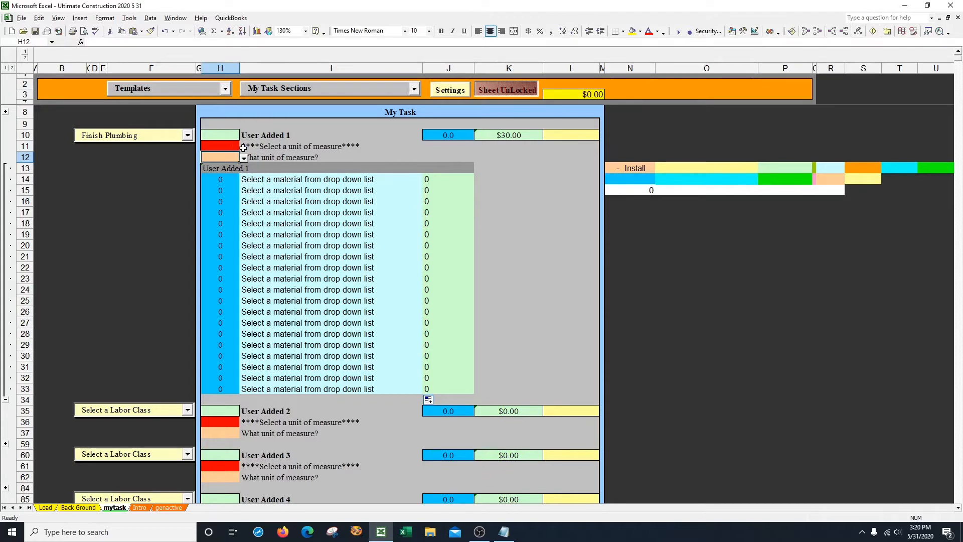
click(6, 400)
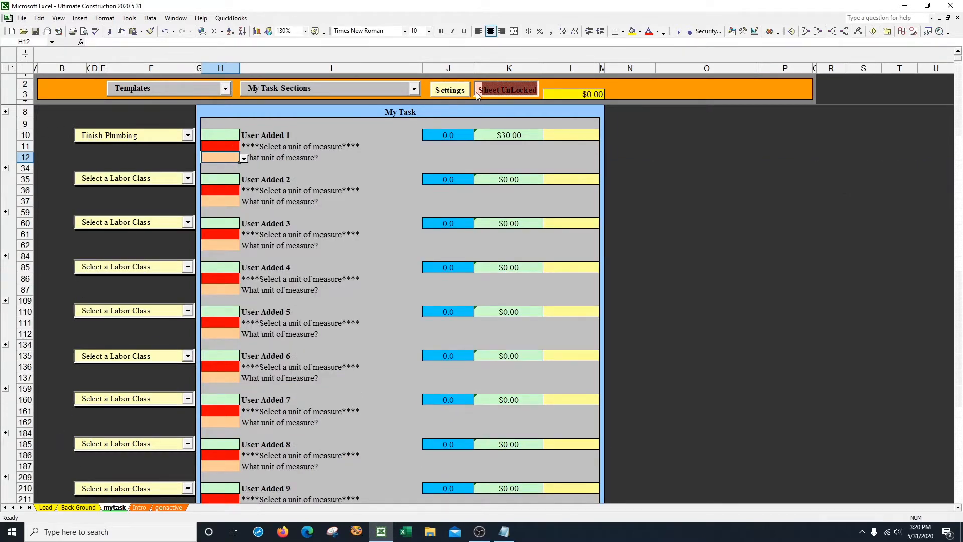
Step: Switch to the Material Review template and bring up the Material Update choices at the cabinetry items
click(413, 88)
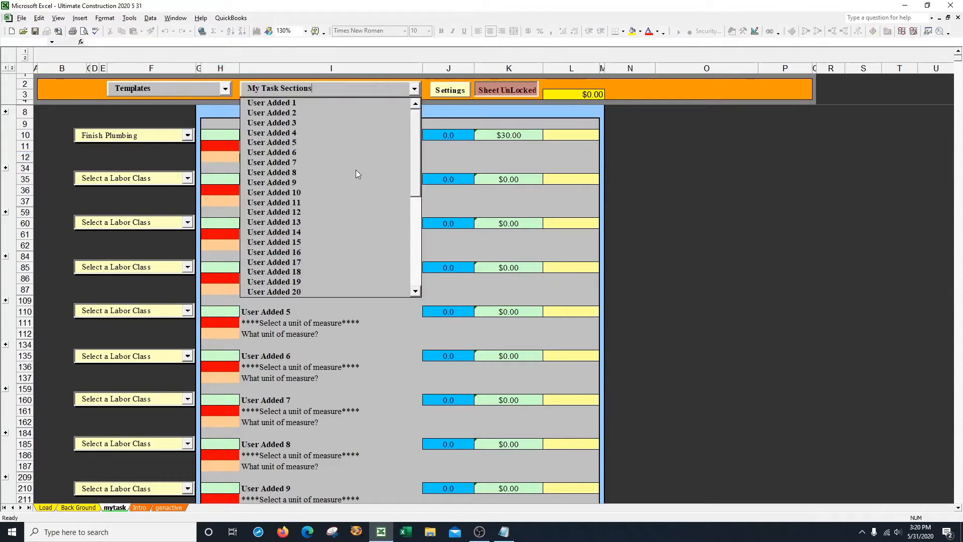
click(226, 88)
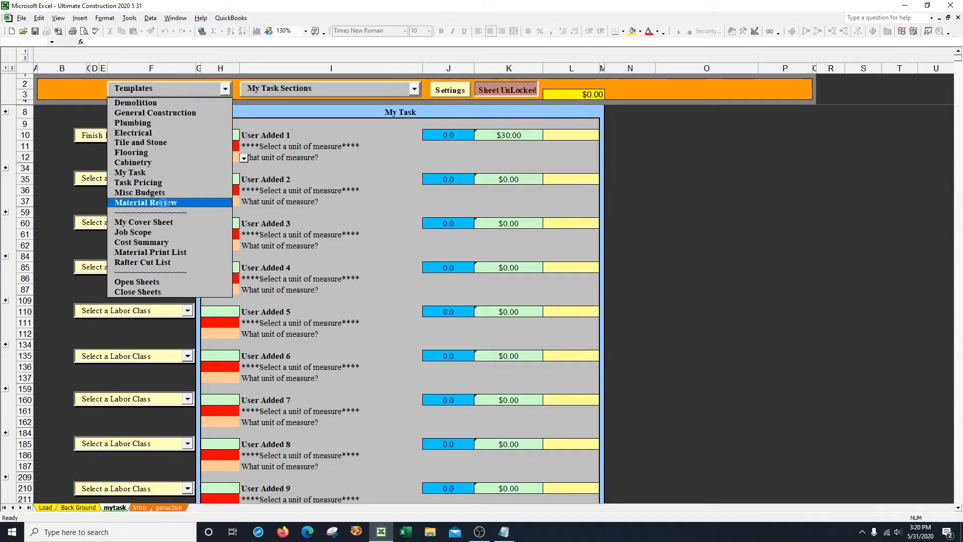
click(163, 202)
scroll(106, 405, down, 12)
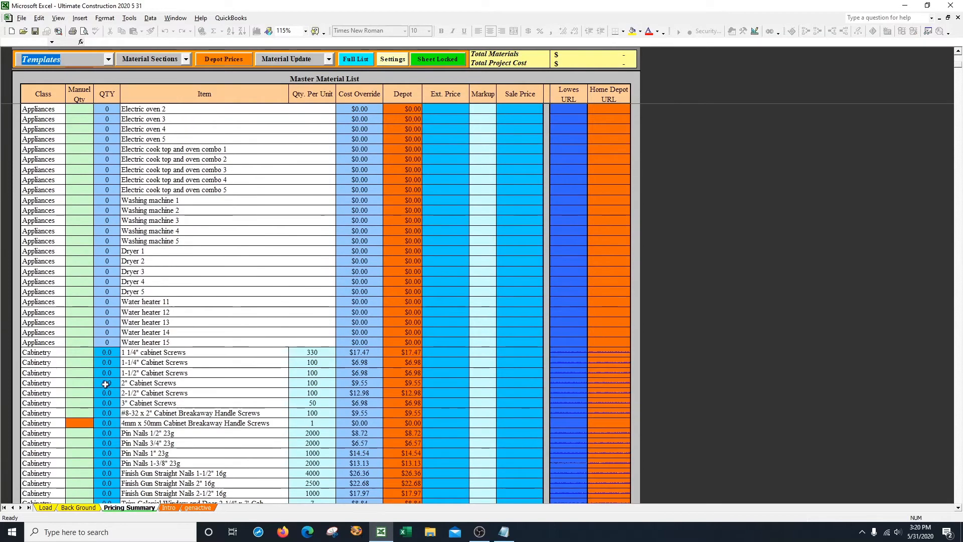
click(330, 61)
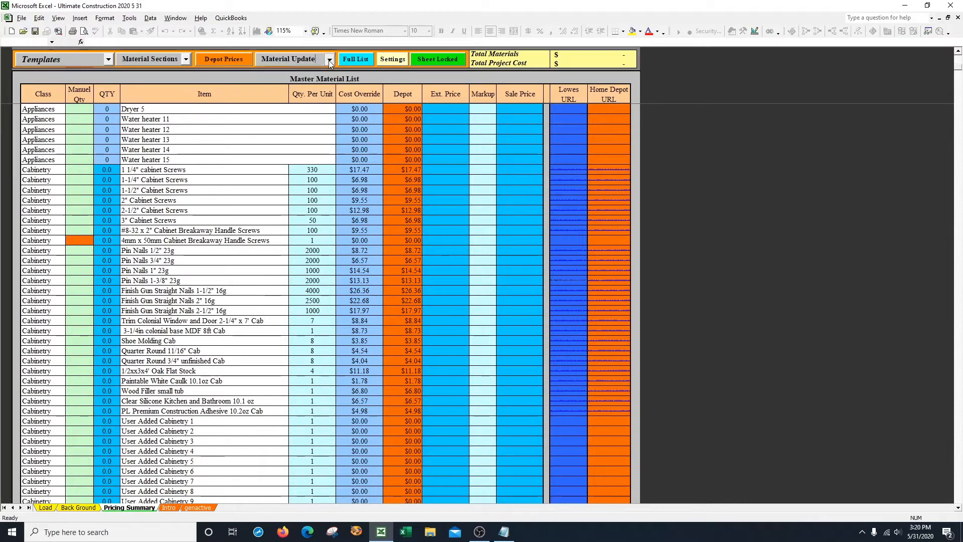
click(301, 81)
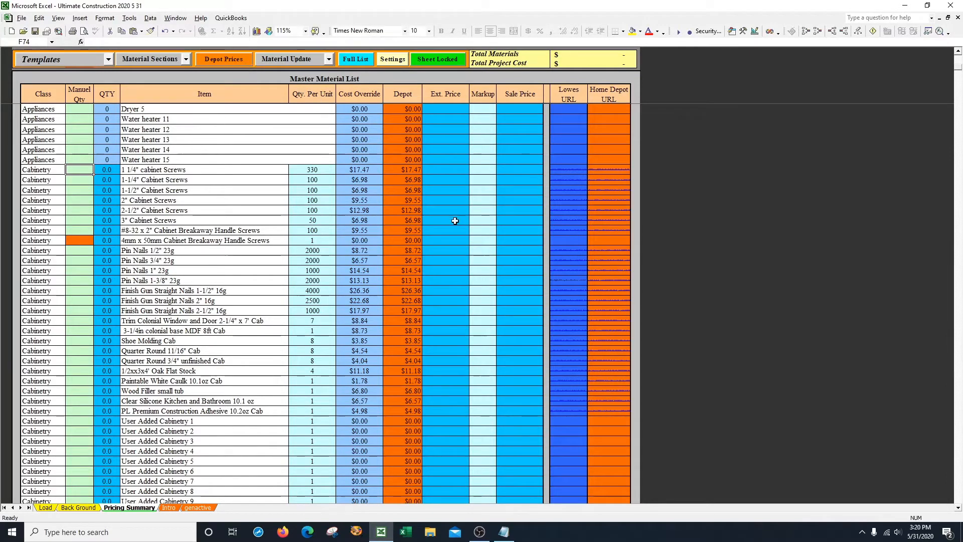
Step: Switch the master material list to Lowe's prices and compare the cabinetry item prices
scroll(205, 253, down, 4)
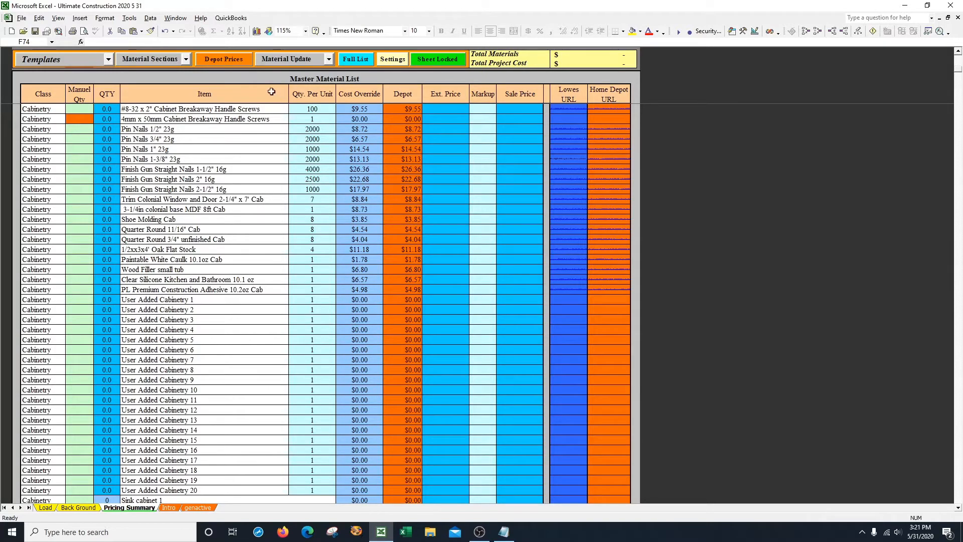
click(221, 57)
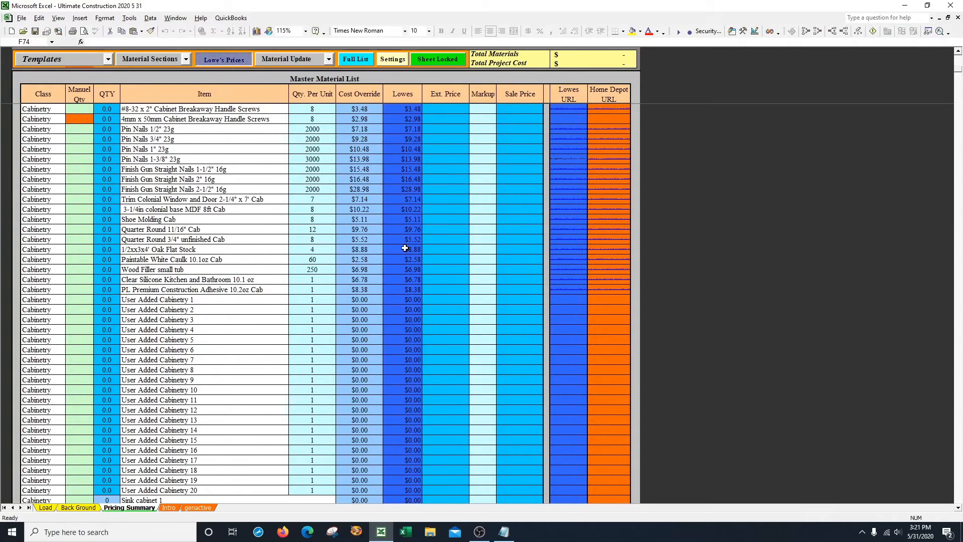
scroll(362, 200, up, 5)
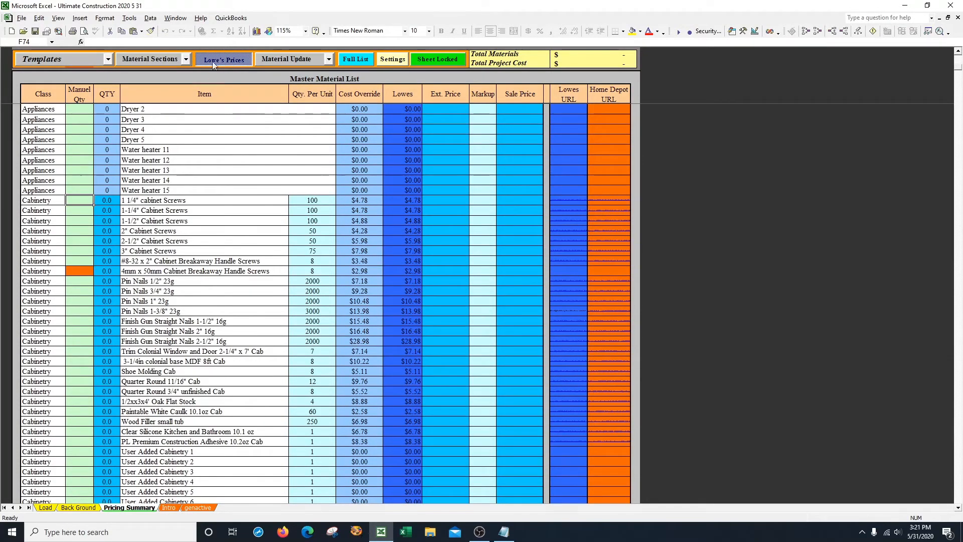
Step: Clear the skip markers from the material list and go to the last line updated
click(330, 60)
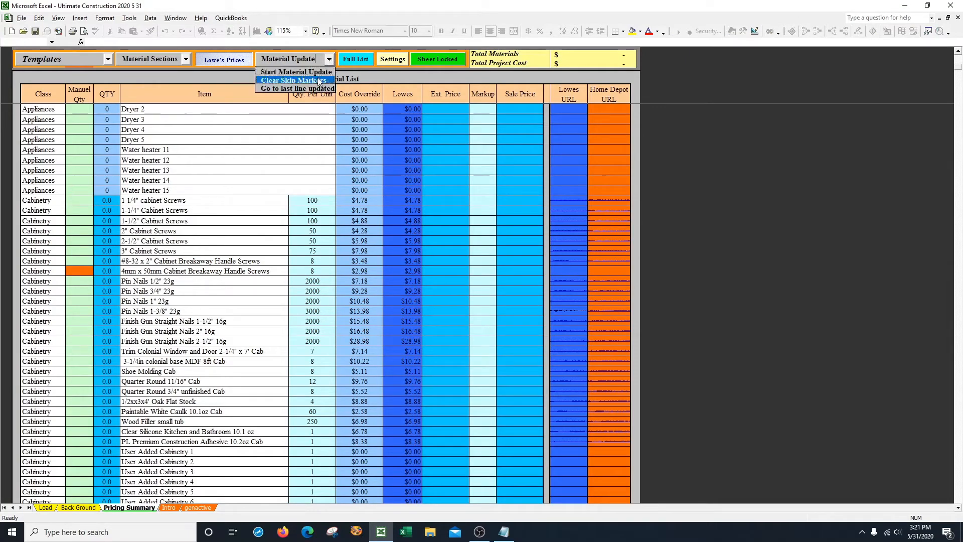
click(317, 80)
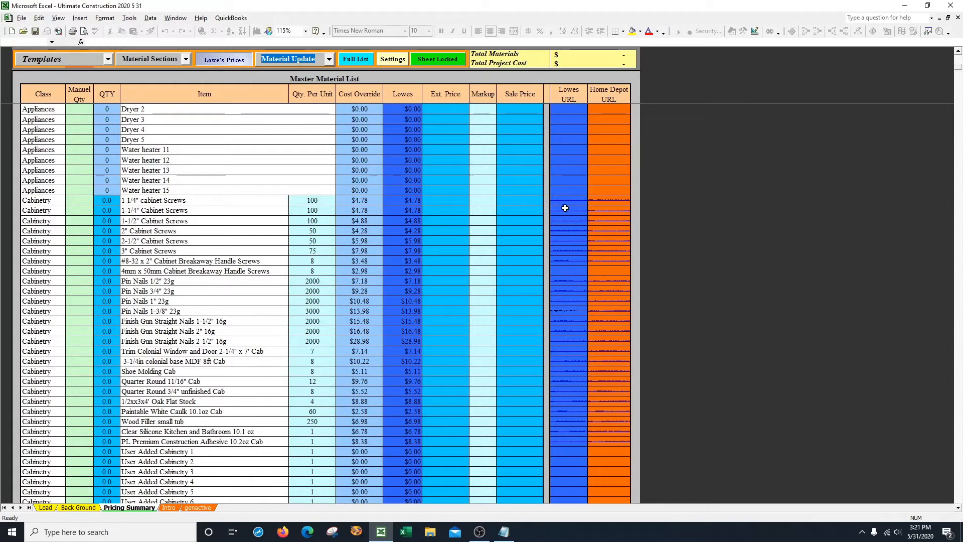
click(87, 221)
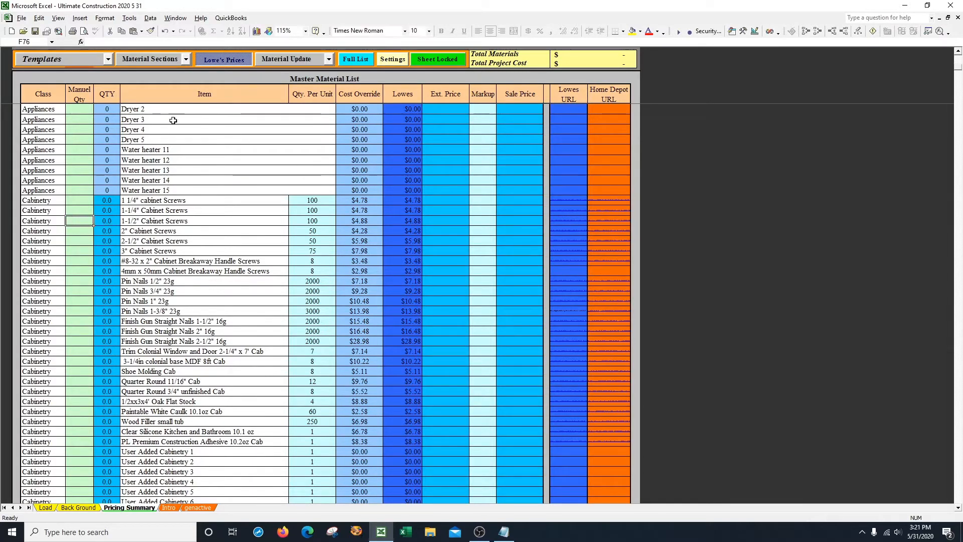
click(331, 59)
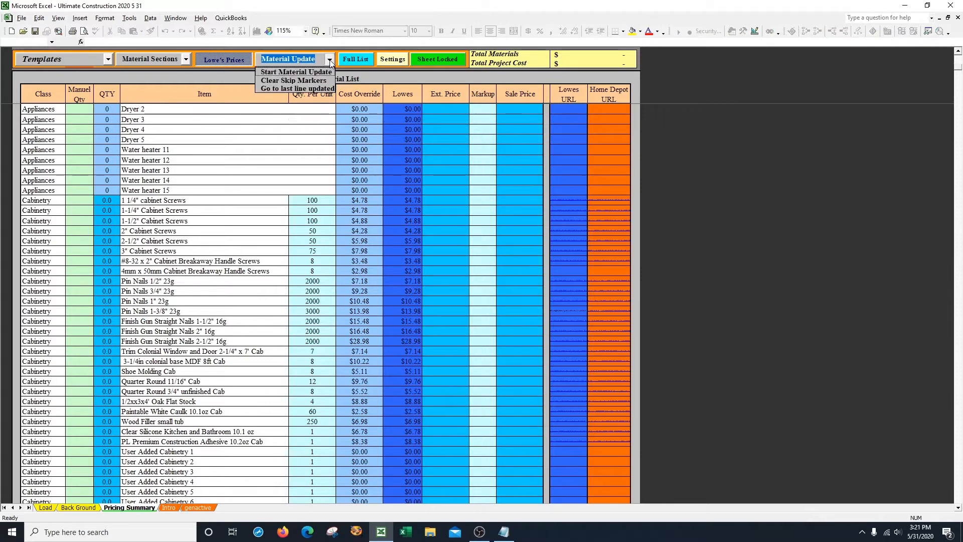
click(301, 88)
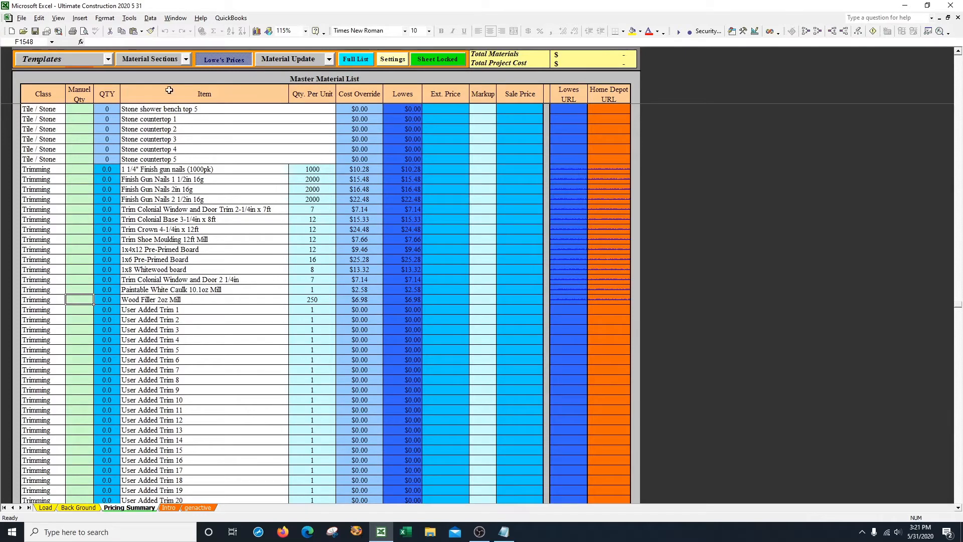
Step: Jump through the Plumbing and Drywall sections of the master material list to the Electrical section
click(185, 60)
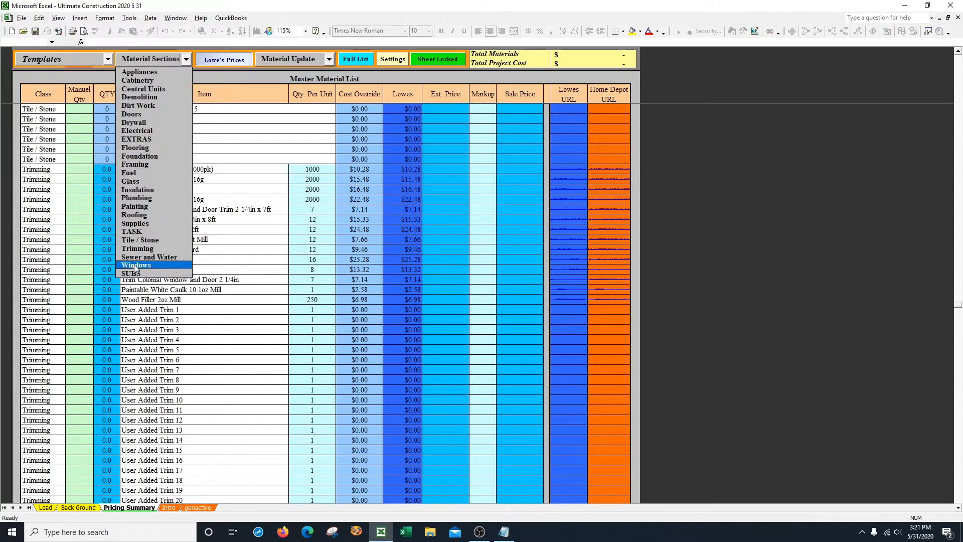
click(147, 201)
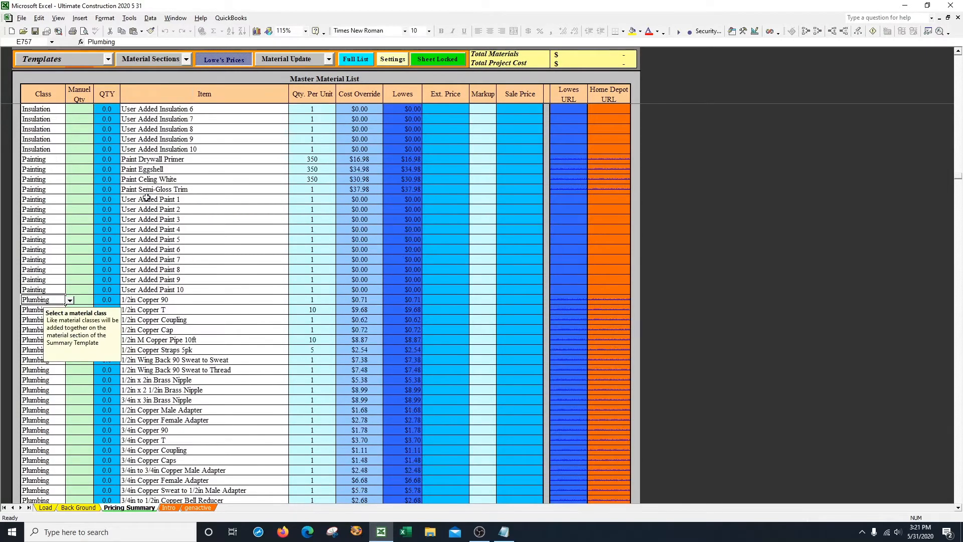
click(185, 60)
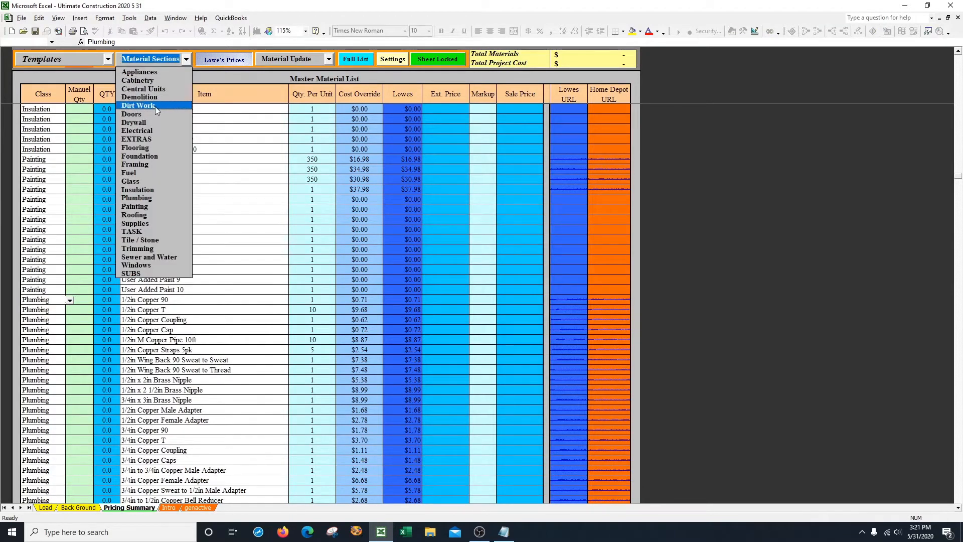
click(143, 123)
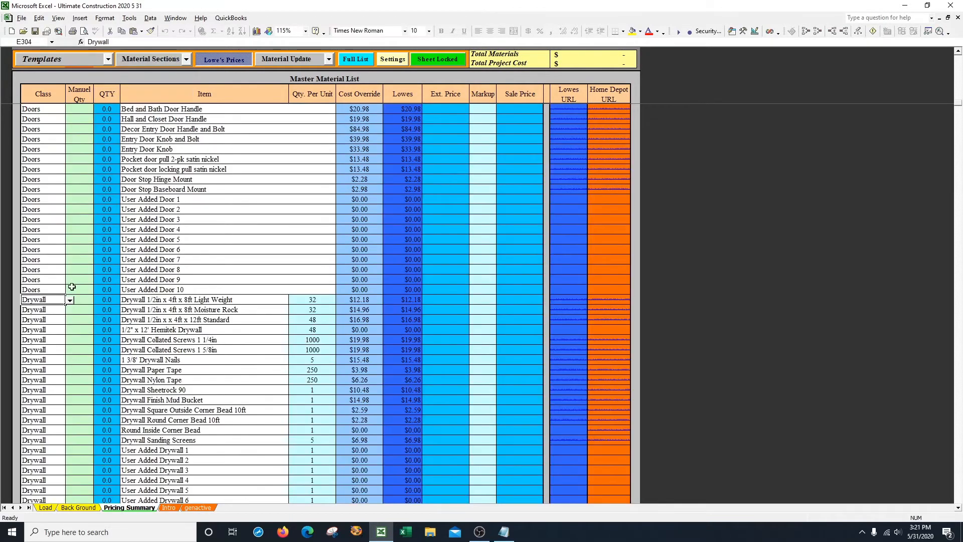
click(185, 61)
click(137, 131)
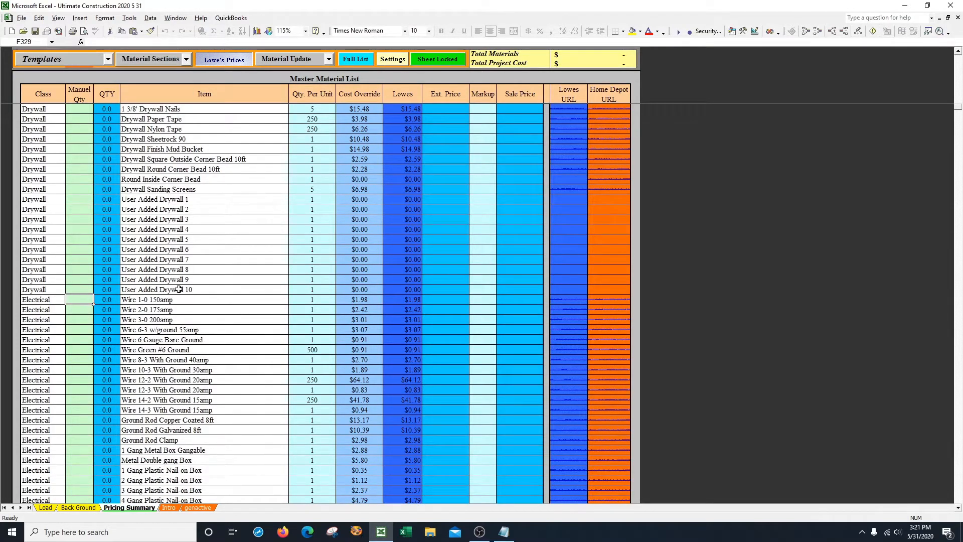
Step: Start a material update for the Wire 1-0 150amp line in row 329
click(329, 59)
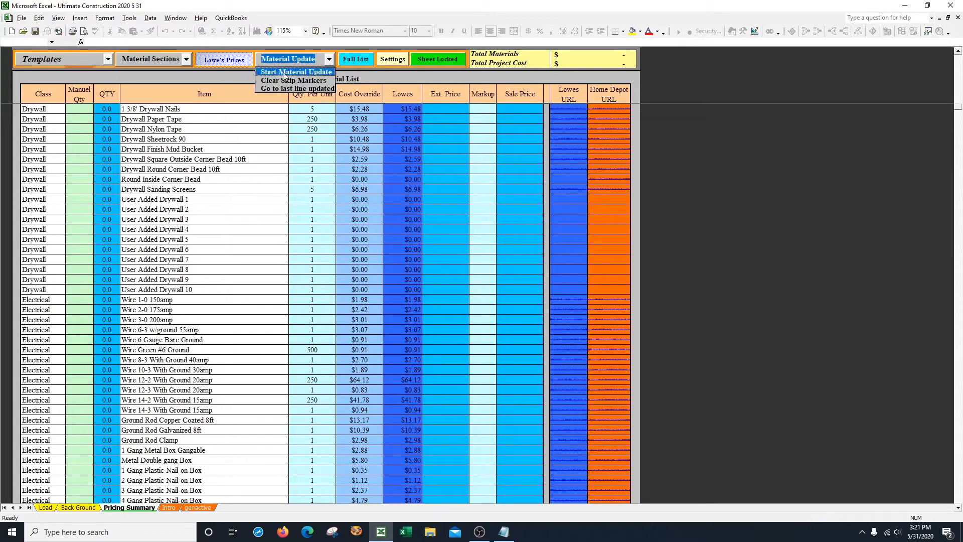
click(76, 299)
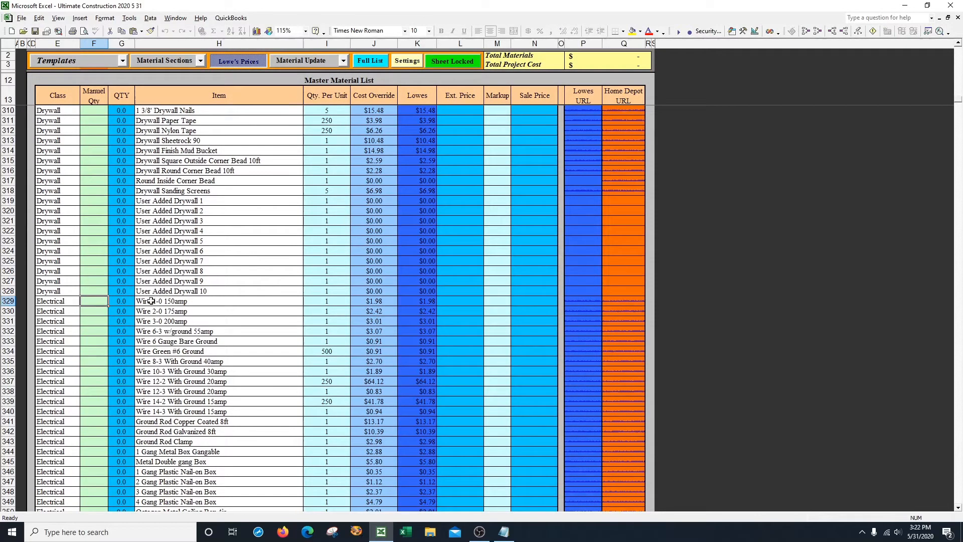
click(342, 61)
click(342, 75)
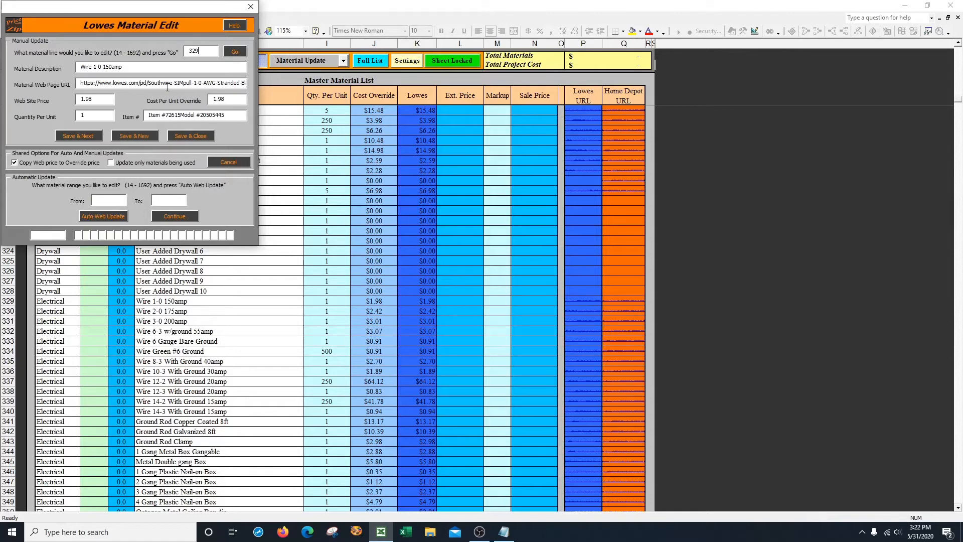
Step: Review the web page URL, material description and item number stored for Wire 1-0 150amp
drag(79, 85, 113, 80)
click(140, 66)
drag(231, 117, 113, 117)
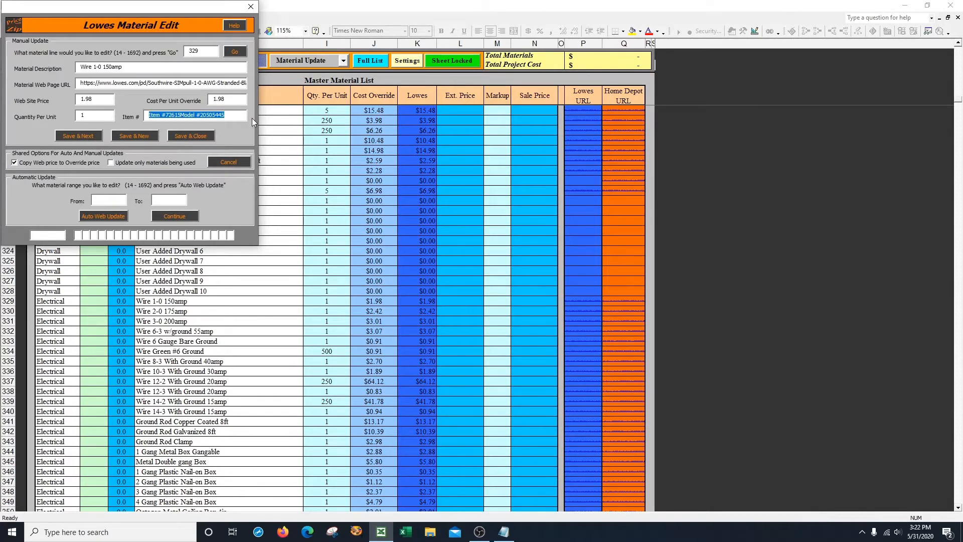
click(249, 133)
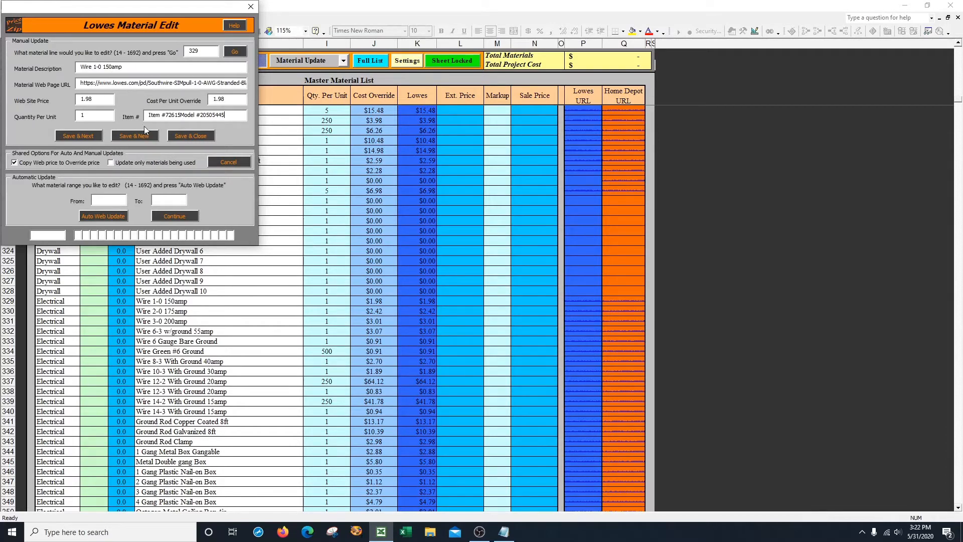
Step: Set the web site price and cost override of Wire 1-0 150amp to 2.98, then save and advance to the next material
drag(101, 100, 77, 101)
text(2.)
key(Tab)
text(2.)
drag(229, 114, 152, 114)
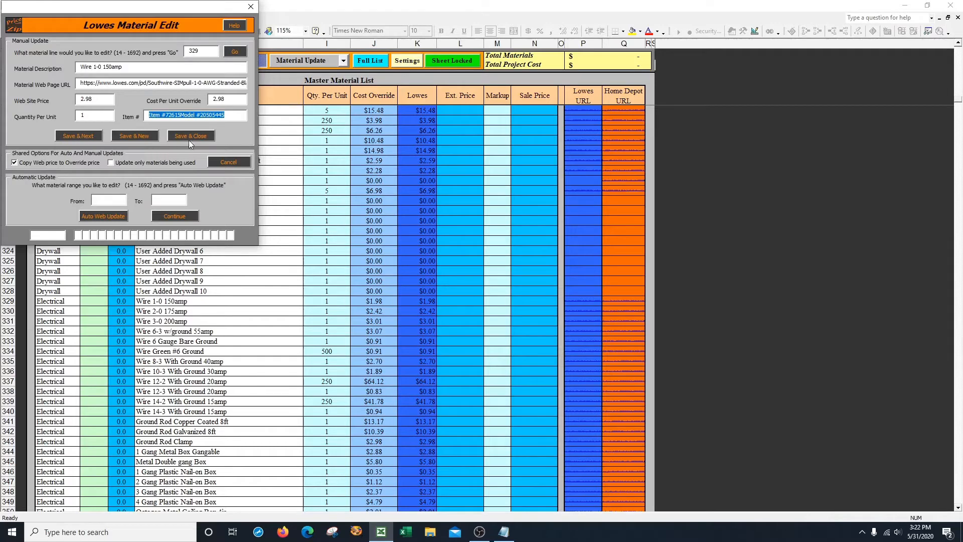
click(84, 137)
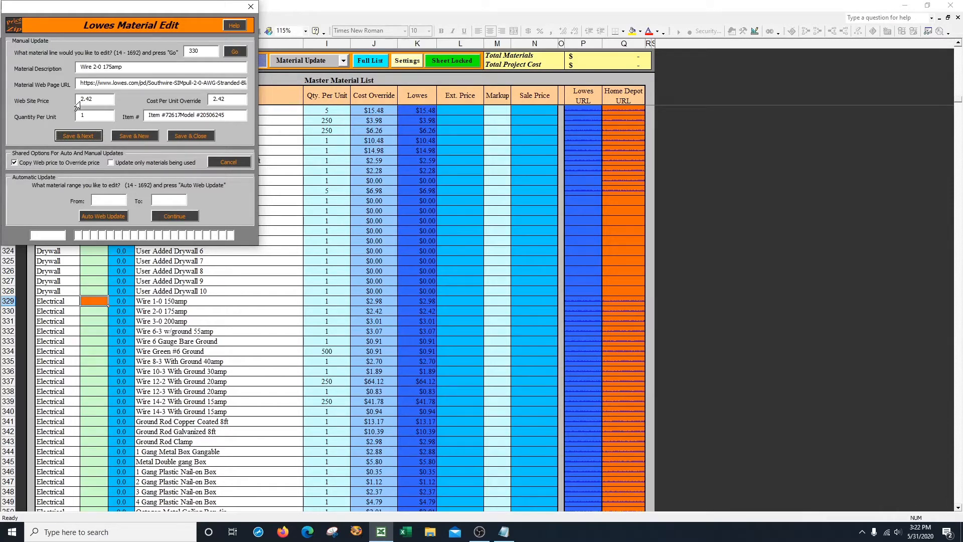
Step: Check the price fields of Wire 2-0 175amp, then save the line and close the Lowes material editor
drag(95, 100, 74, 98)
drag(229, 102, 208, 100)
click(203, 136)
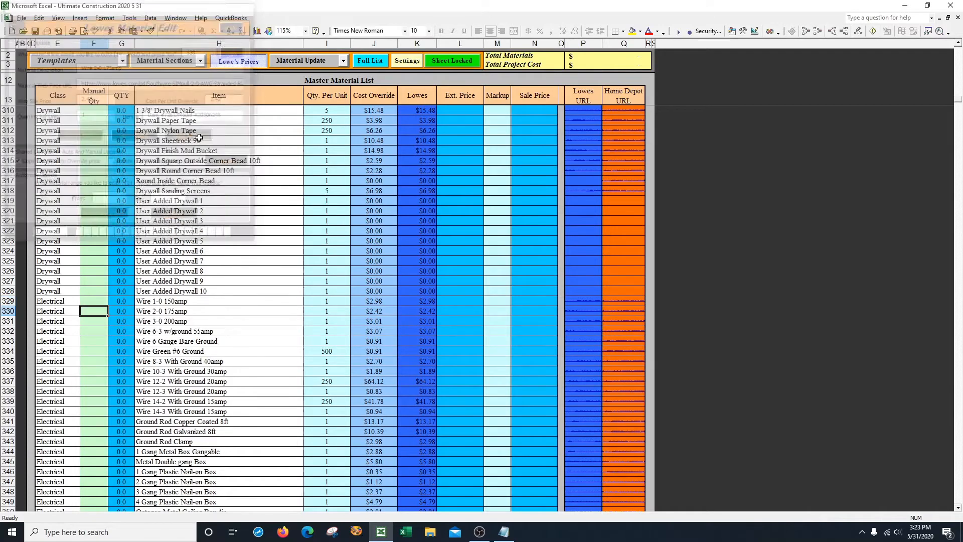
Step: Start an automatic web update of the Lowe's materials for lines 329 to 349
click(101, 301)
click(344, 60)
click(324, 71)
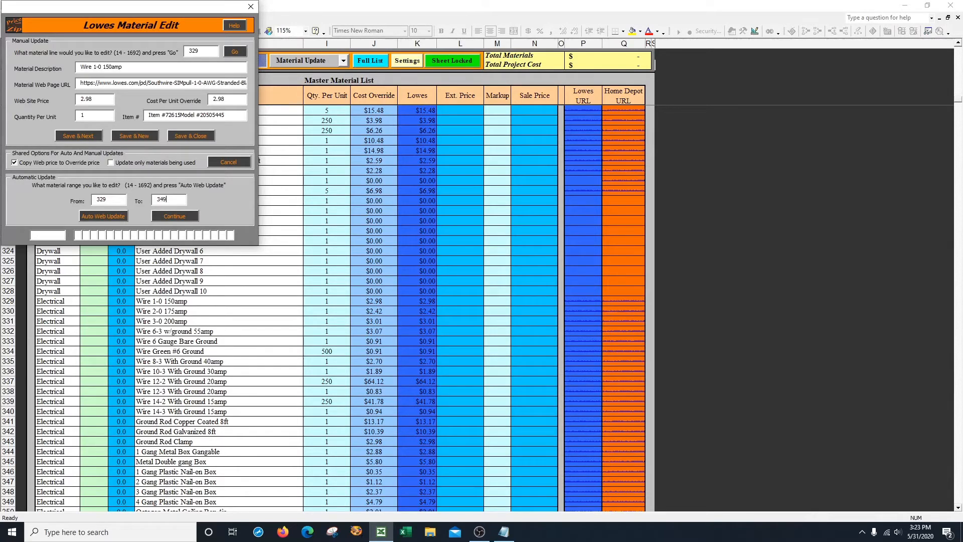
click(102, 217)
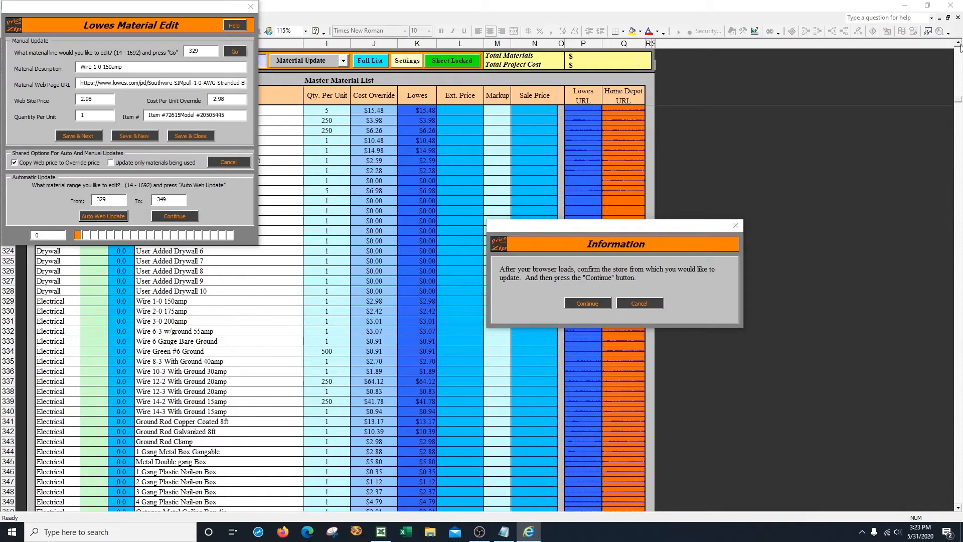
Step: Check the selected Lowe's store in the browser, continue the automatic price update and acknowledge its completion
drag(626, 229, 273, 275)
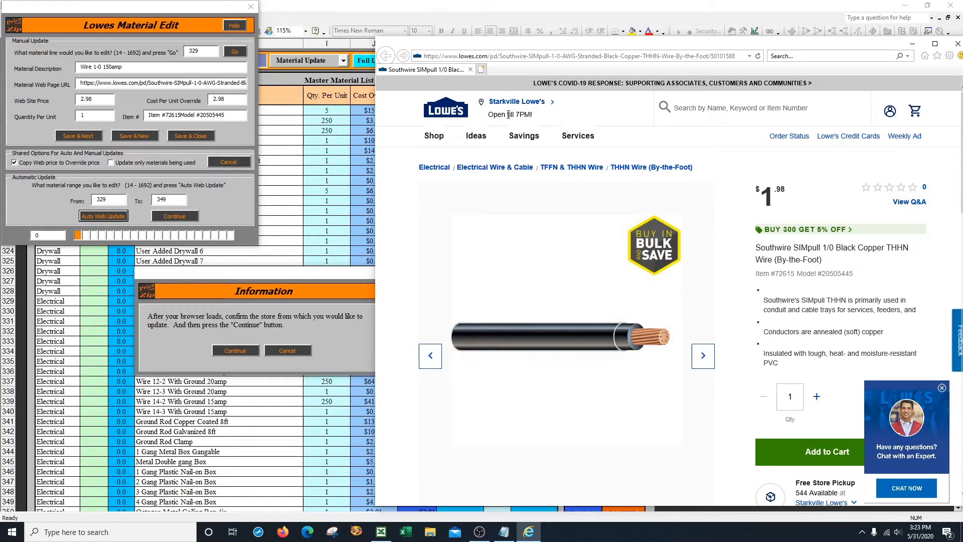
click(525, 105)
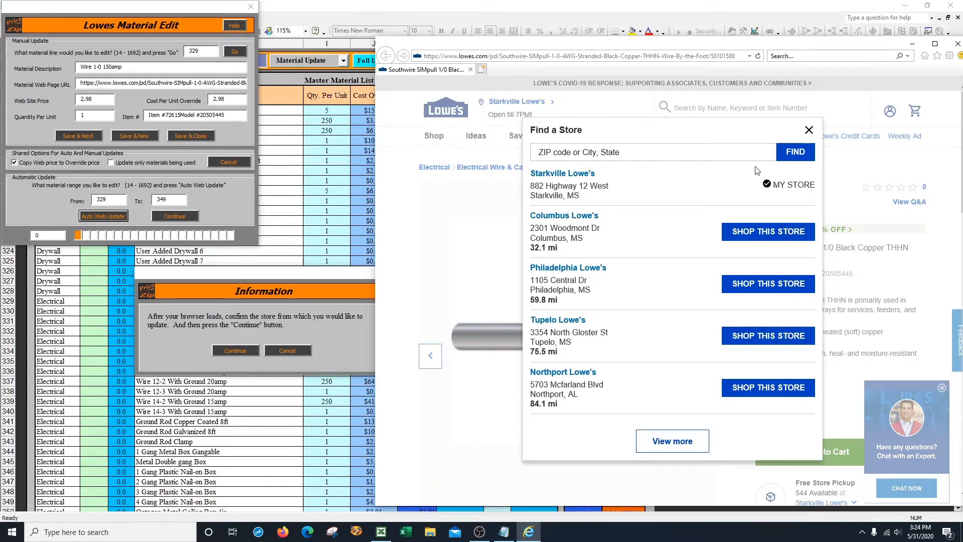
click(809, 129)
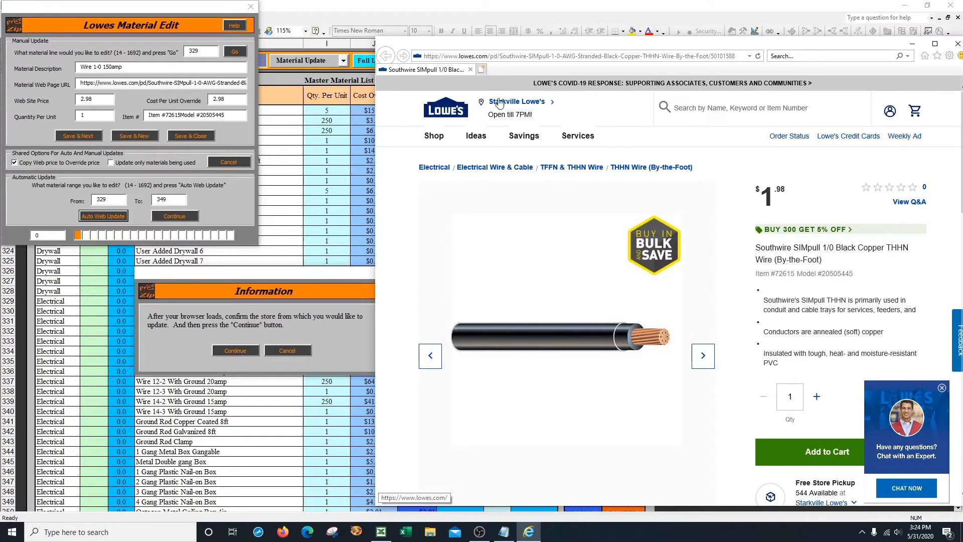
click(236, 351)
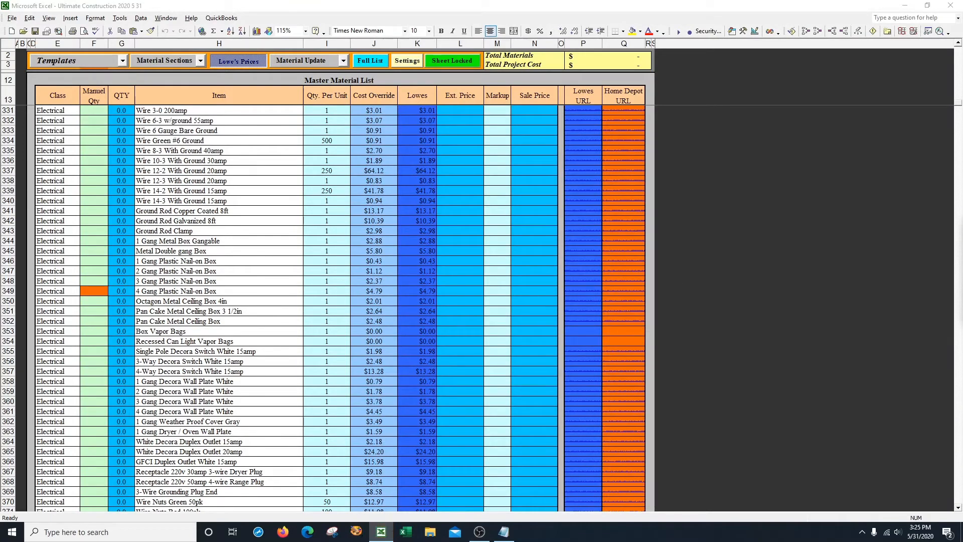
drag(751, 234, 745, 233)
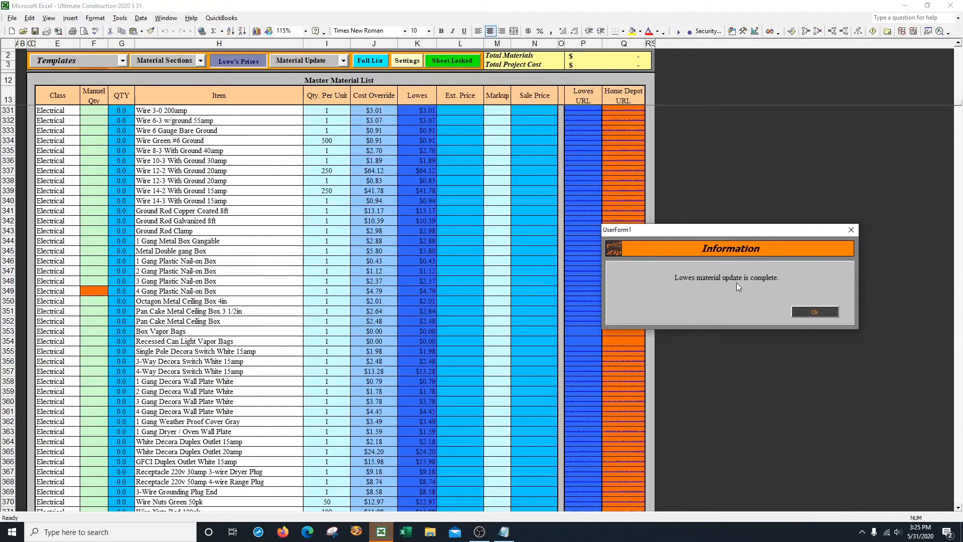
click(819, 311)
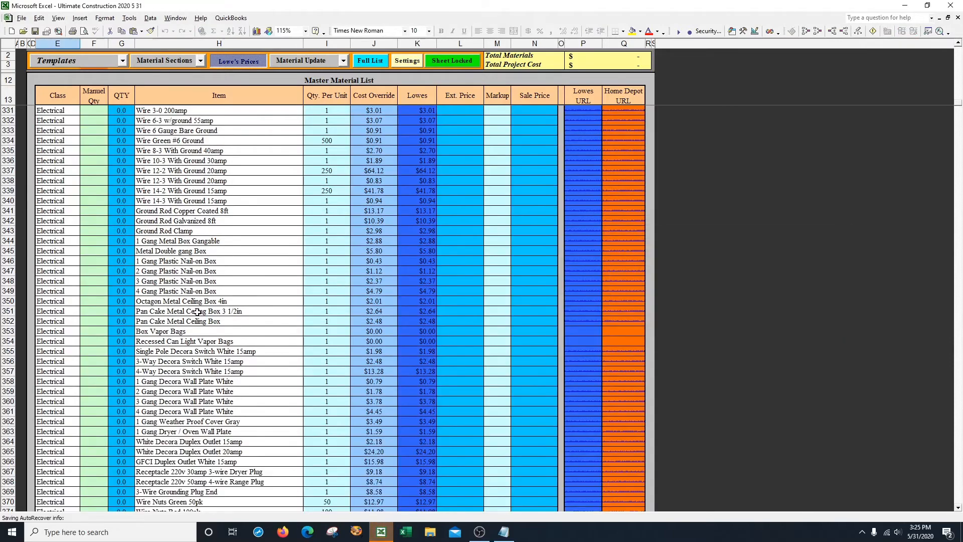
Step: Review the Lowe's prices of the electrical materials up to Wire 1-0 150amp in row 329
click(91, 232)
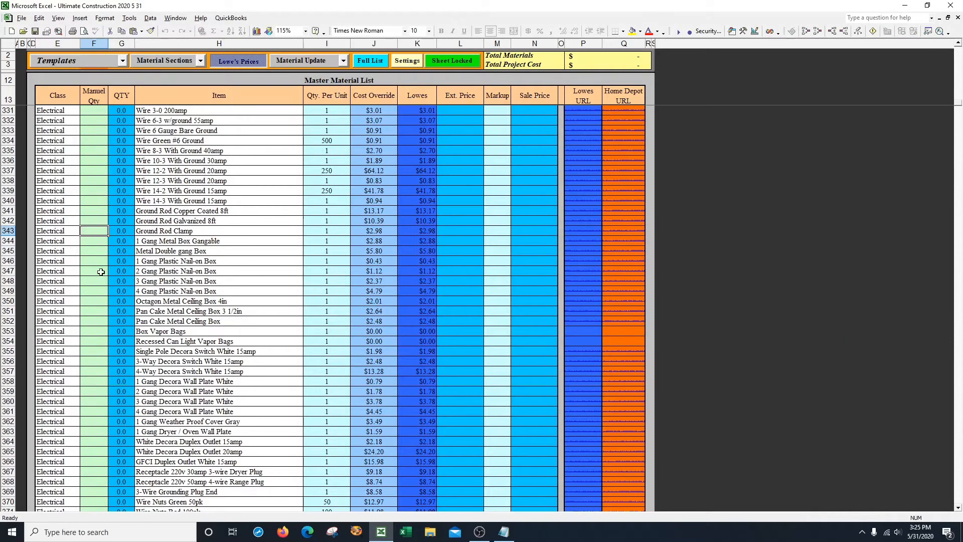
scroll(100, 268, up, 4)
scroll(108, 243, up, 1)
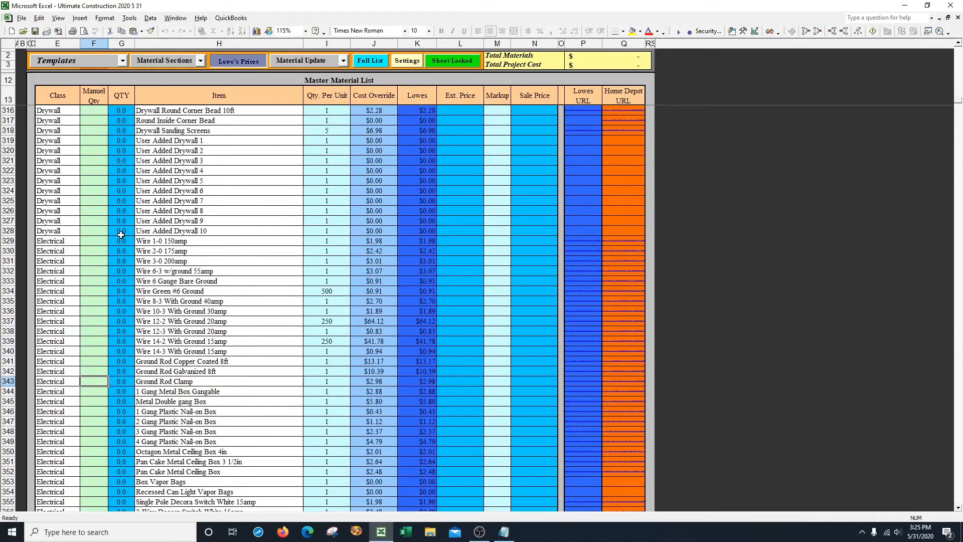
click(94, 241)
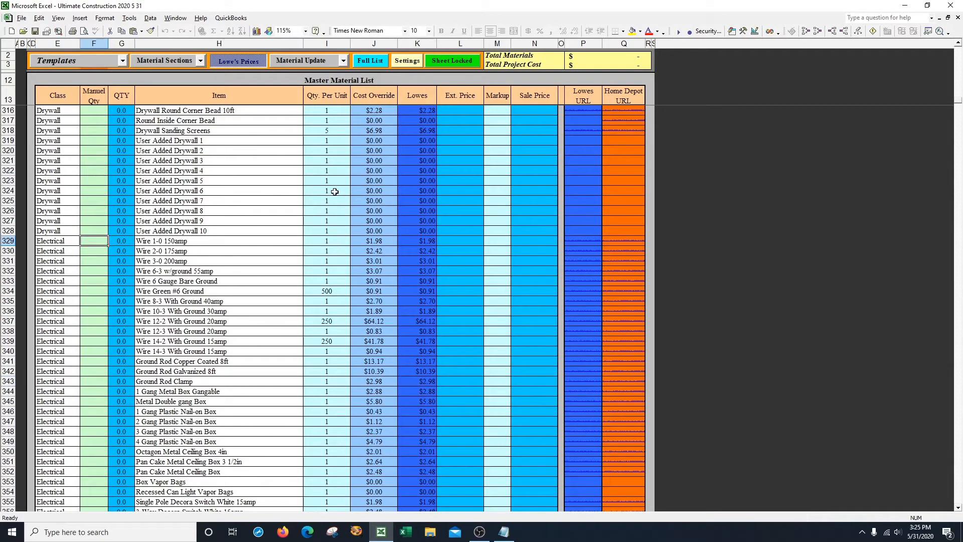
Step: Recheck the Wire 1-0 150amp line and switch the material list to Home Depot prices
click(344, 61)
click(345, 61)
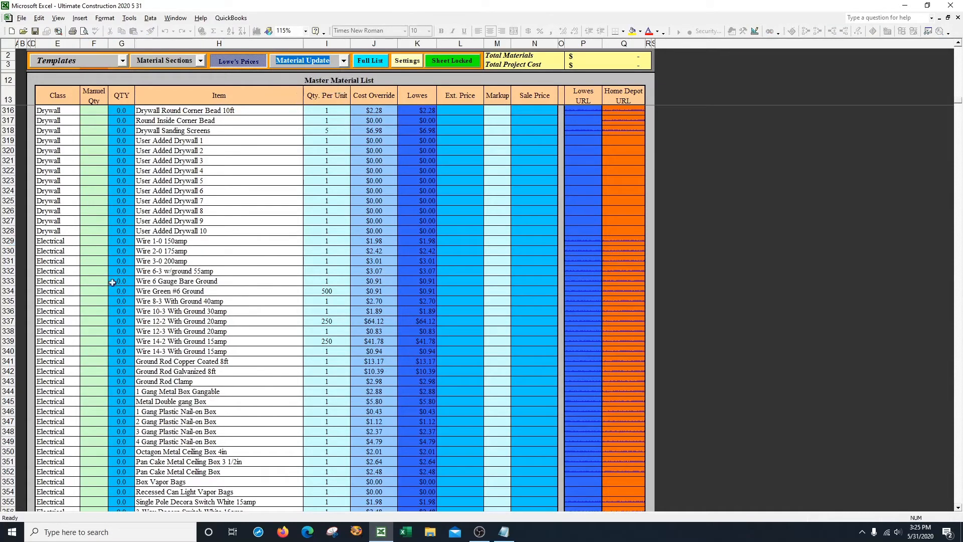
click(97, 241)
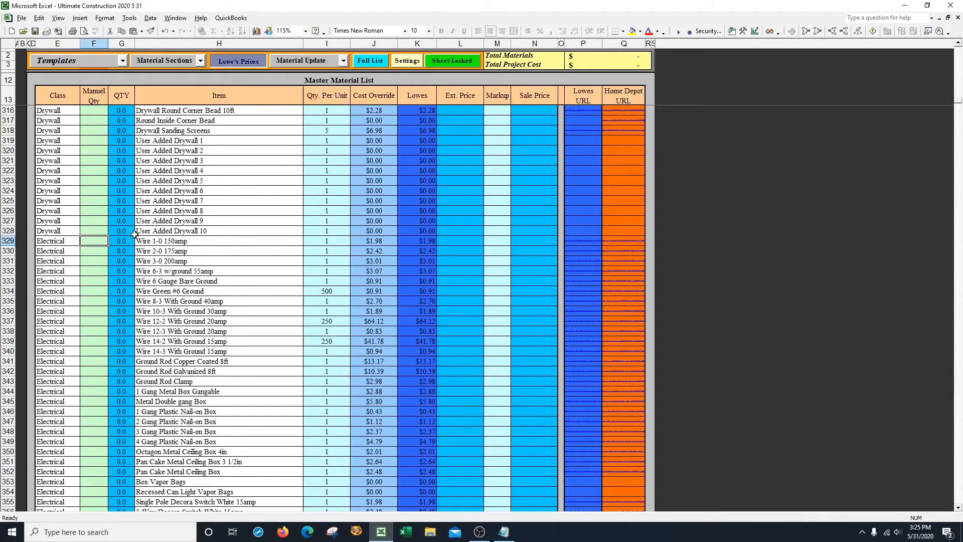
click(244, 61)
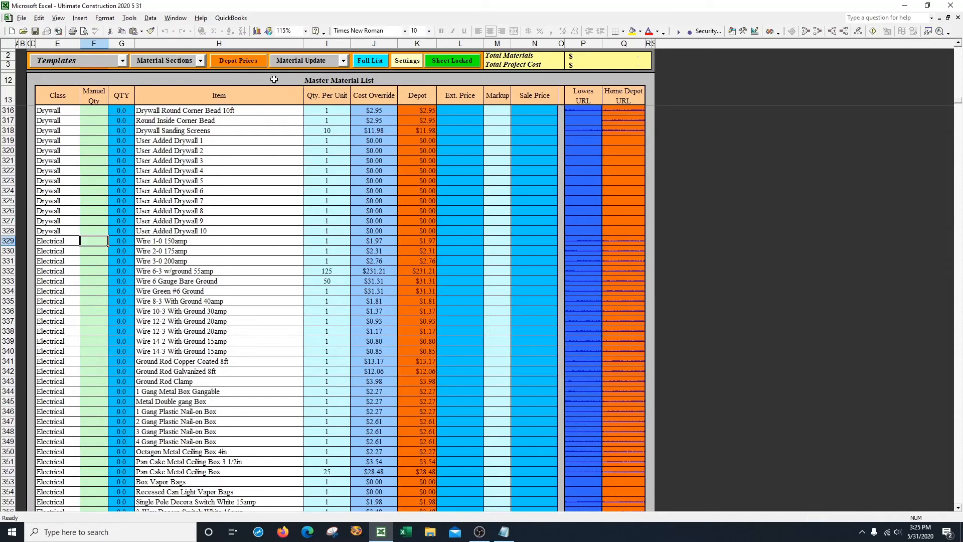
Step: Start an automatic web update of the Home Depot materials for lines 329 to 349
click(344, 61)
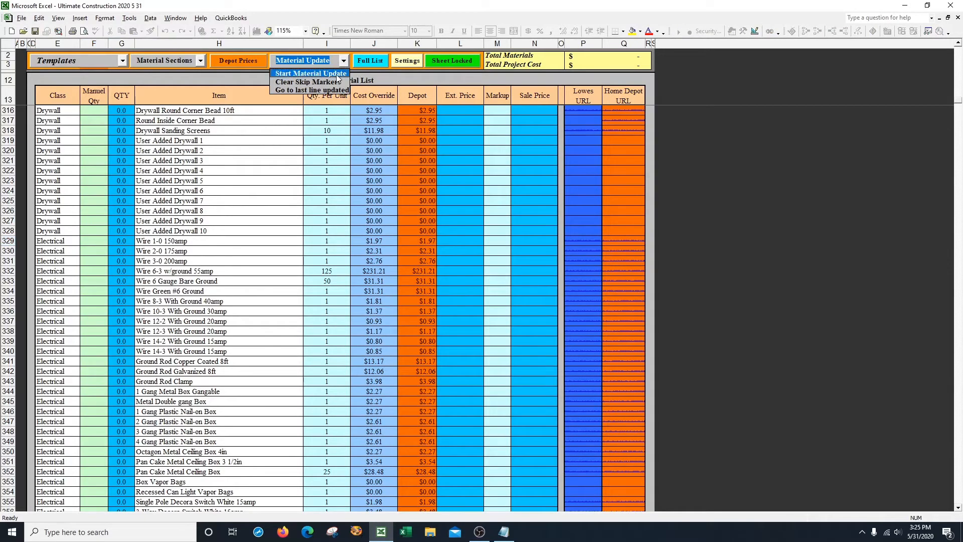
click(327, 74)
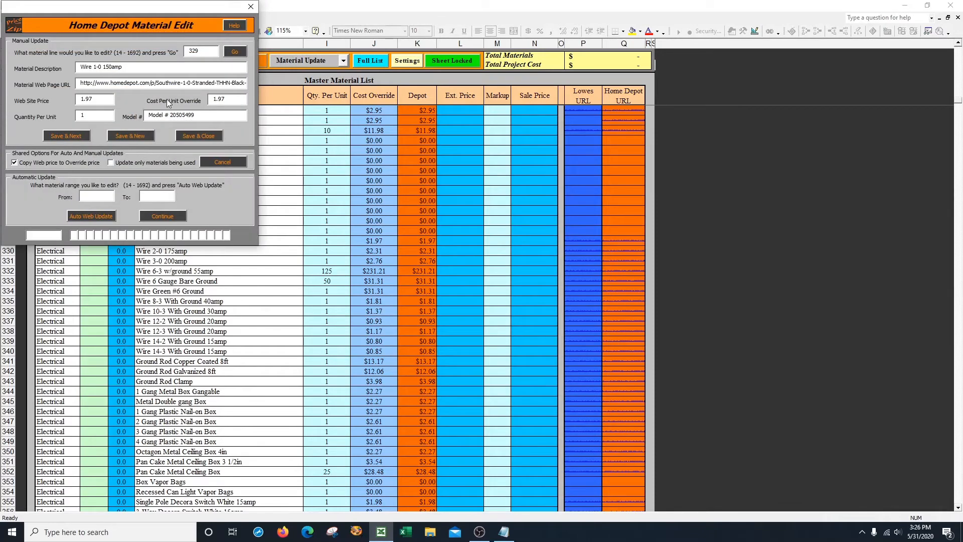
click(97, 195)
click(93, 216)
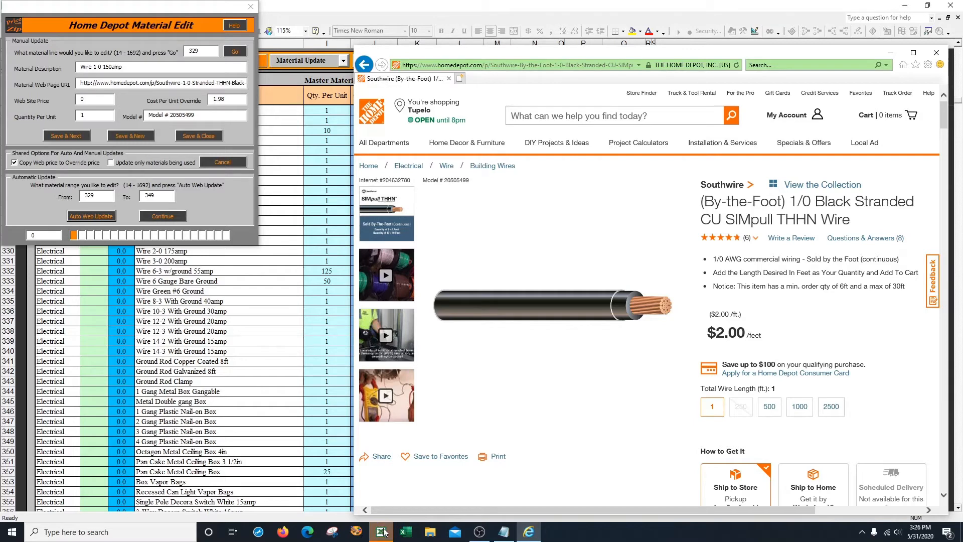
Step: Choose to correct the URL of Wire 1-0 150amp and select its product page address in the browser
click(382, 532)
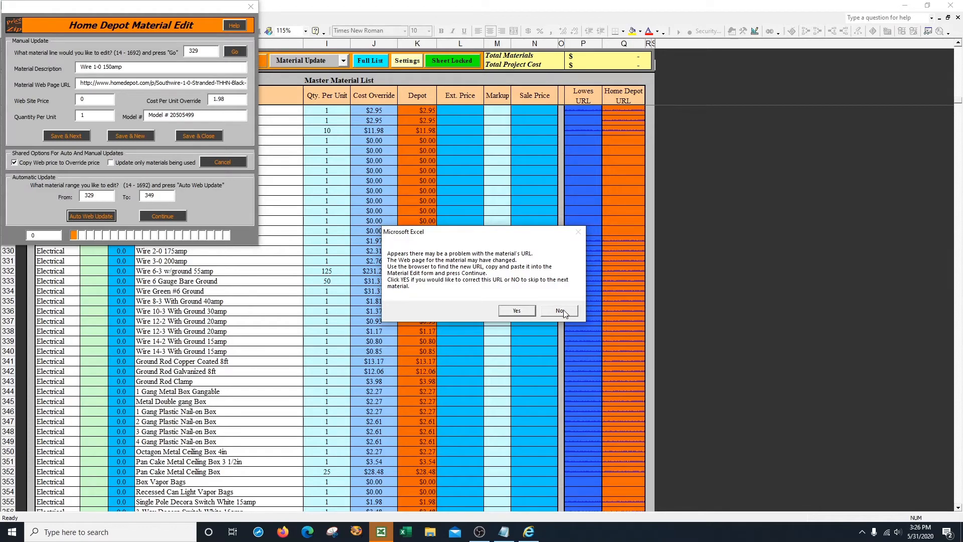
click(517, 311)
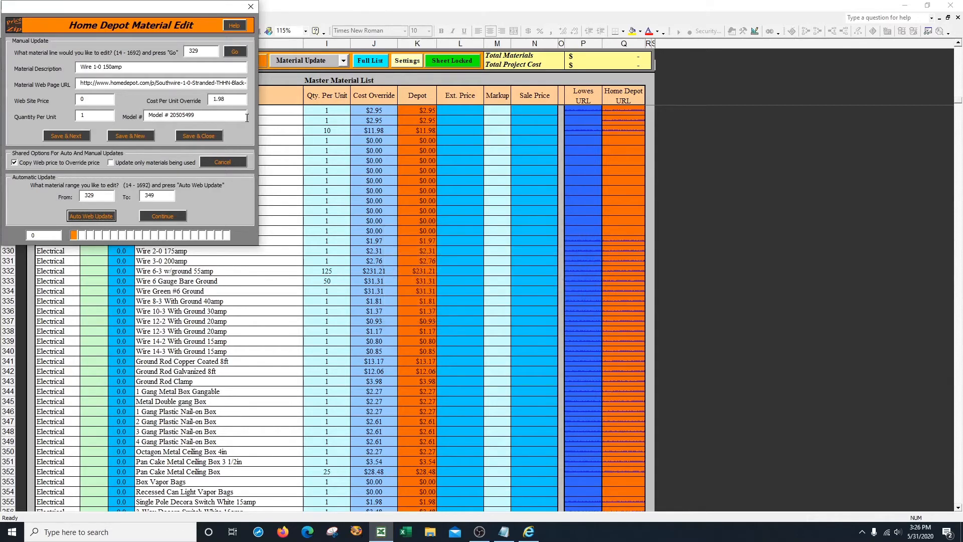
click(527, 531)
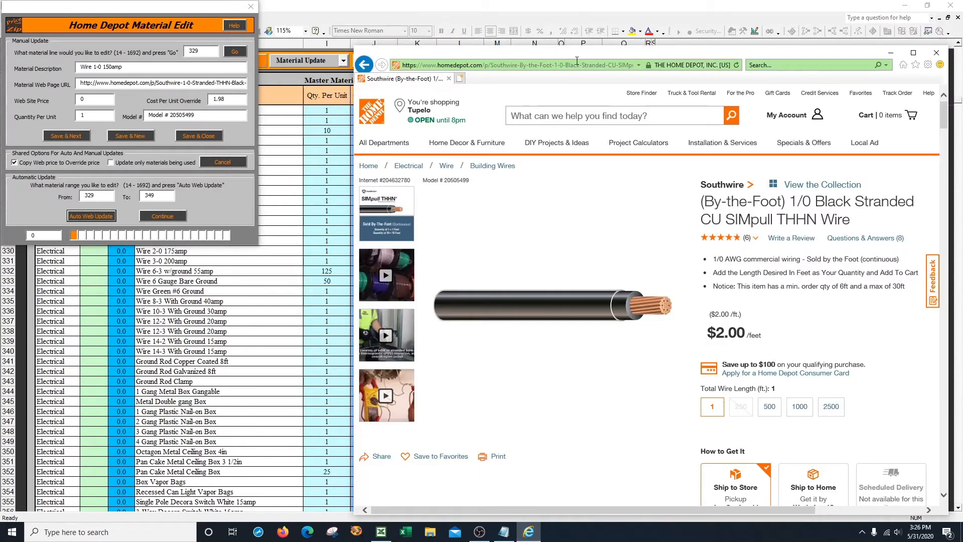
drag(585, 56, 546, 45)
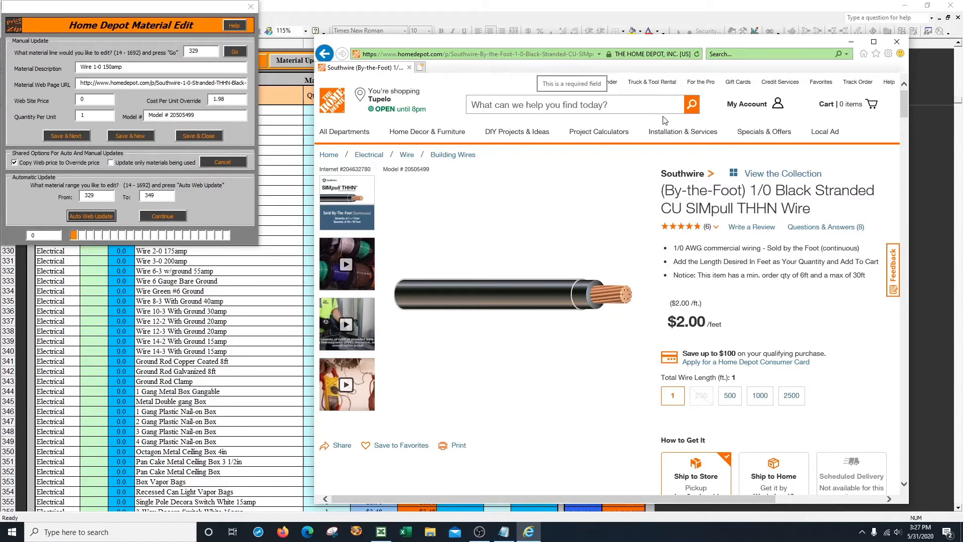
click(501, 55)
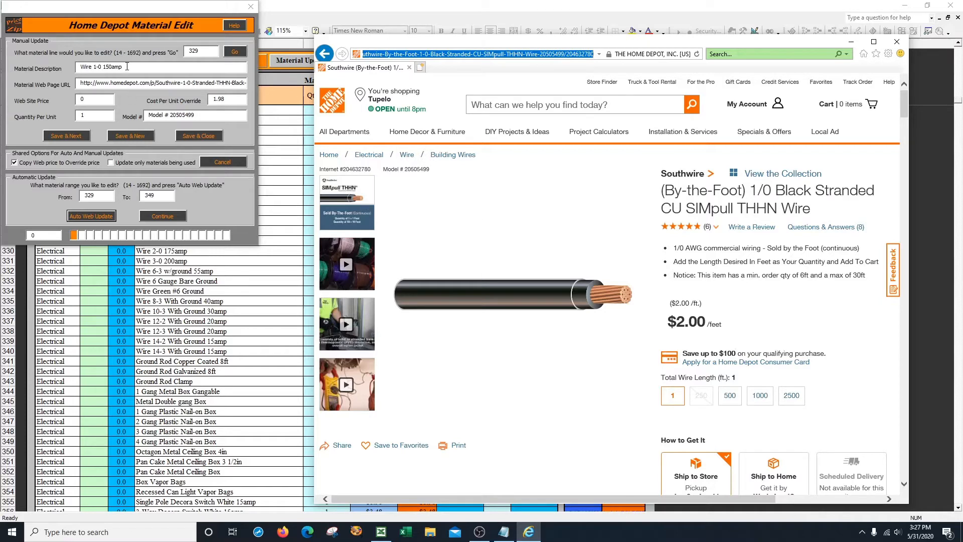
Step: Replace the web page URL of Wire 1-0 150amp with the copied Home Depot address and continue the automatic update
click(122, 66)
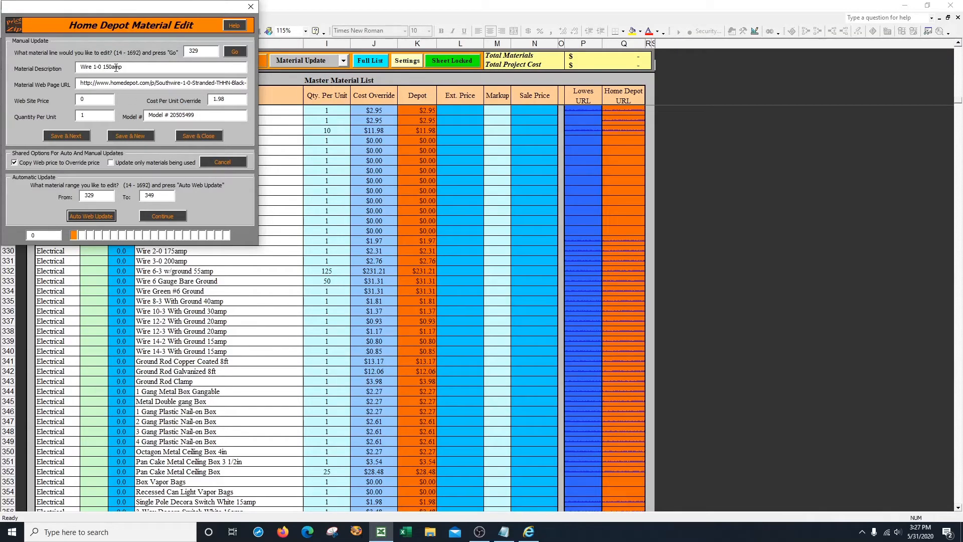
key(Tab)
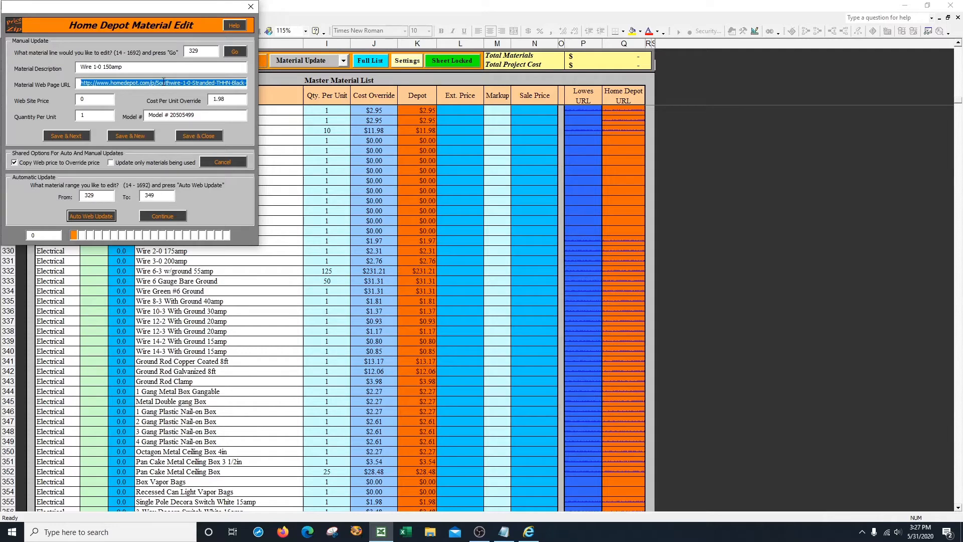
key(ctrl+v)
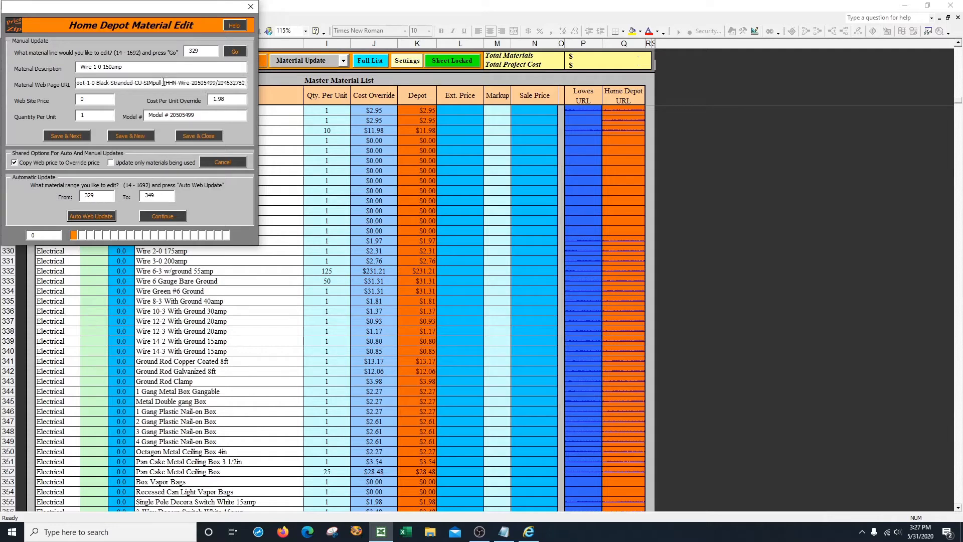
click(169, 217)
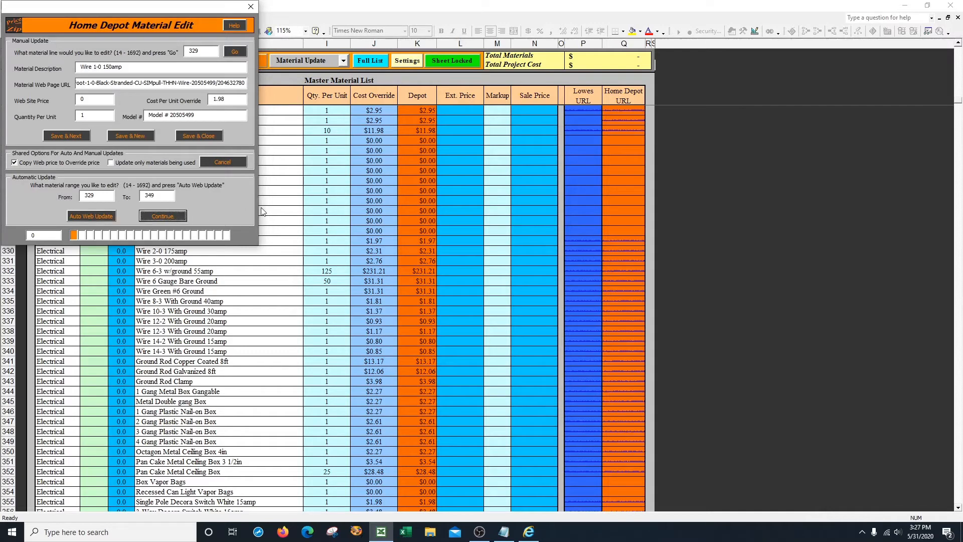
Step: Arrange the browser and the URL problem prompt side by side, check the product page, and skip to the next material
click(529, 531)
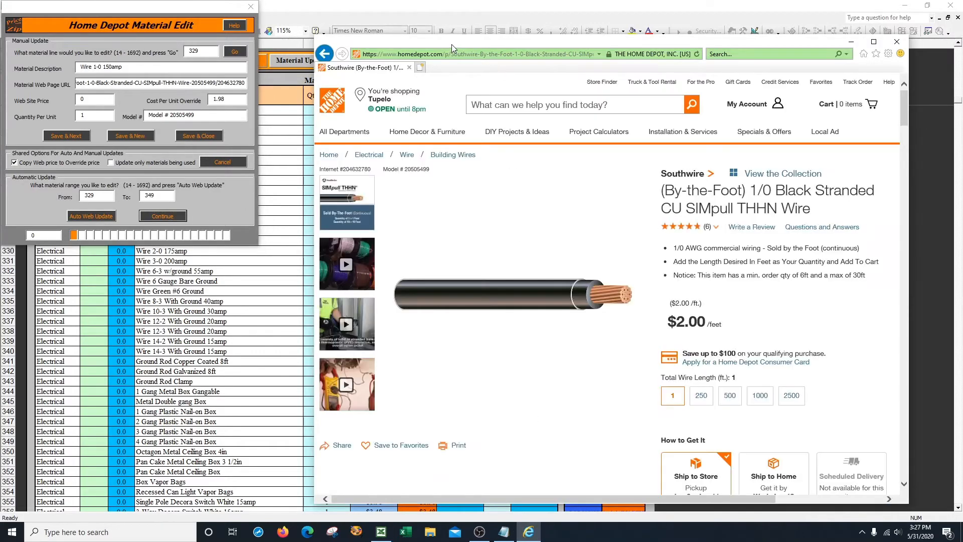
drag(454, 45, 695, 88)
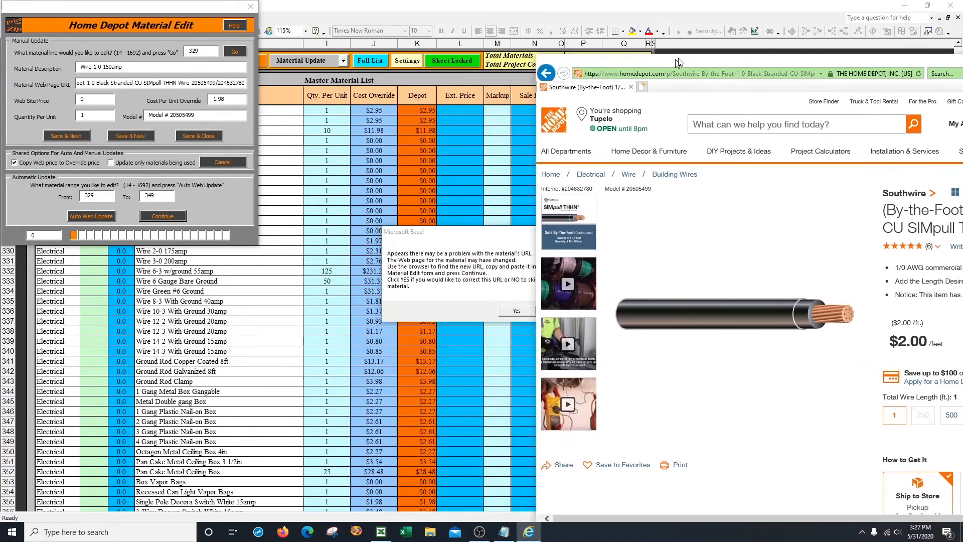
click(365, 222)
drag(365, 221, 209, 304)
click(530, 530)
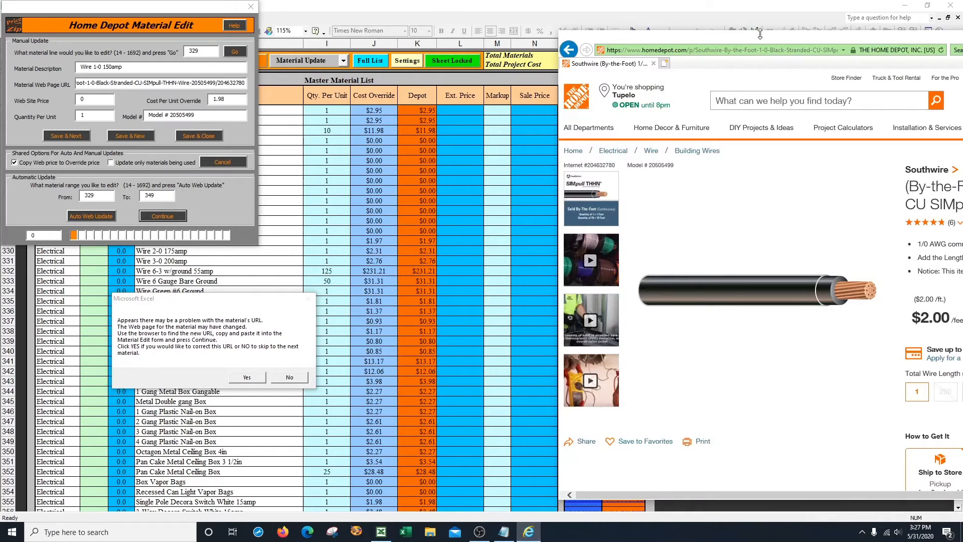
drag(753, 37, 532, 37)
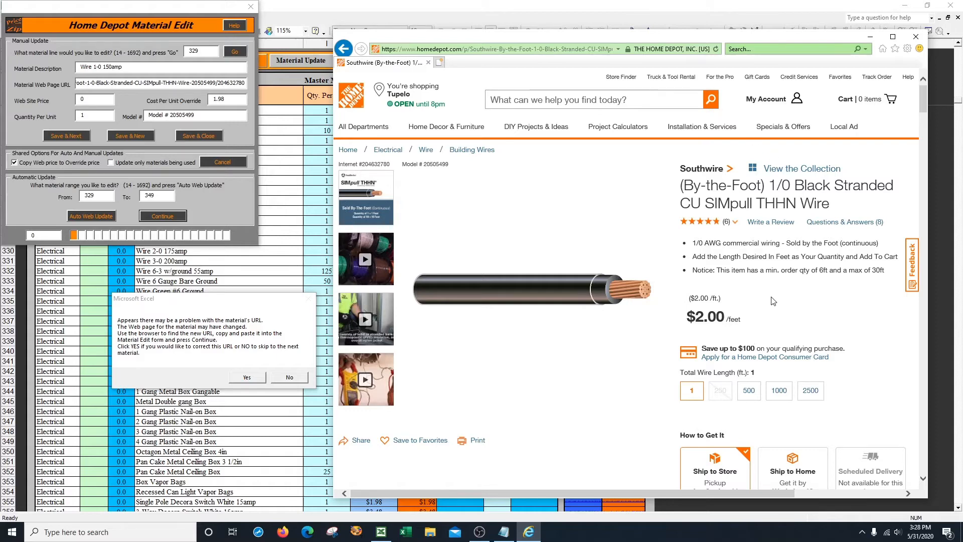
click(289, 377)
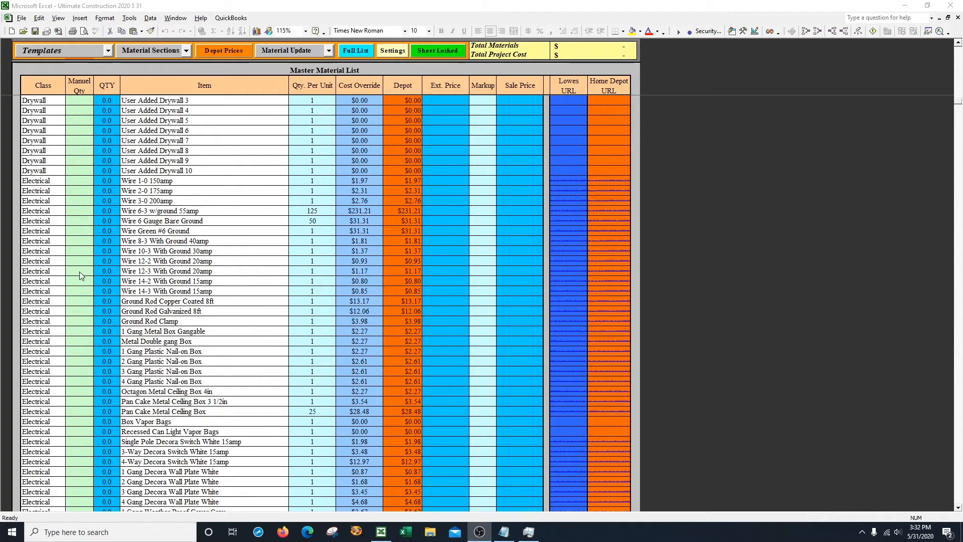
Step: Go to the Flooring section of the material list and review its items through to the Foundation and Framing materials
click(79, 180)
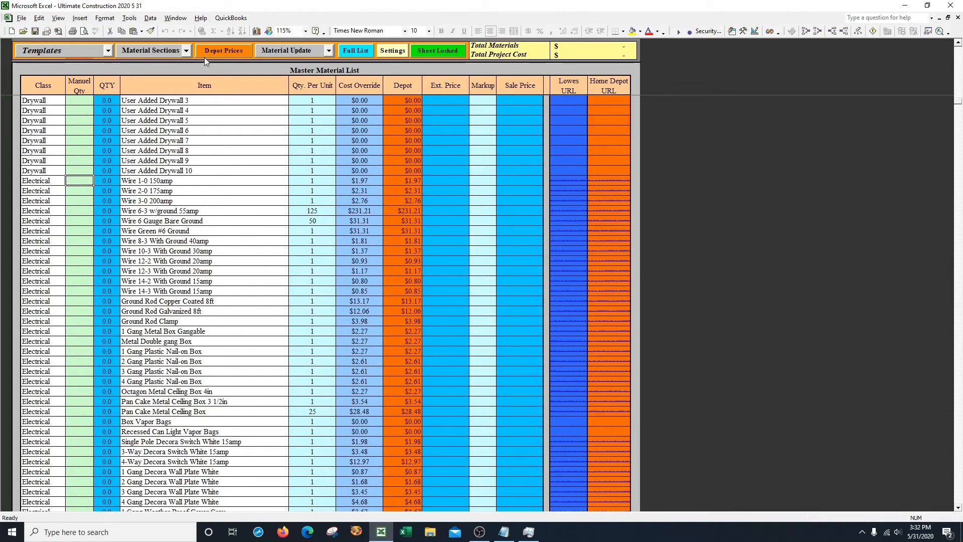
click(186, 51)
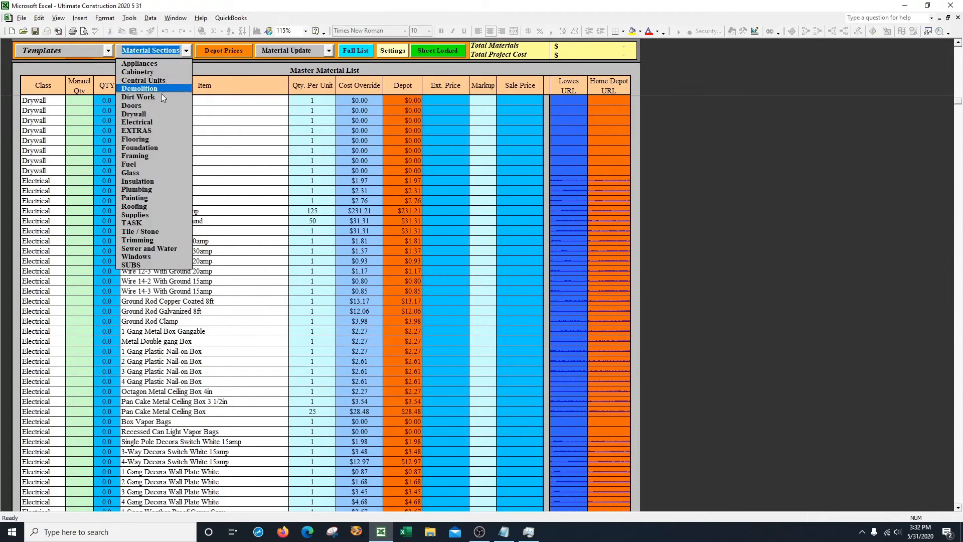
click(149, 142)
scroll(145, 340, down, 2)
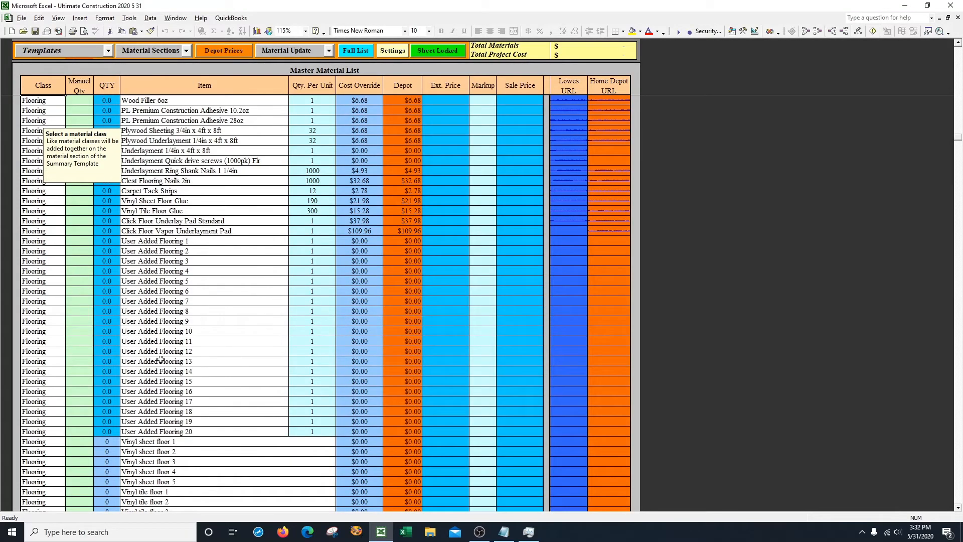
scroll(158, 321, down, 2)
scroll(159, 321, down, 3)
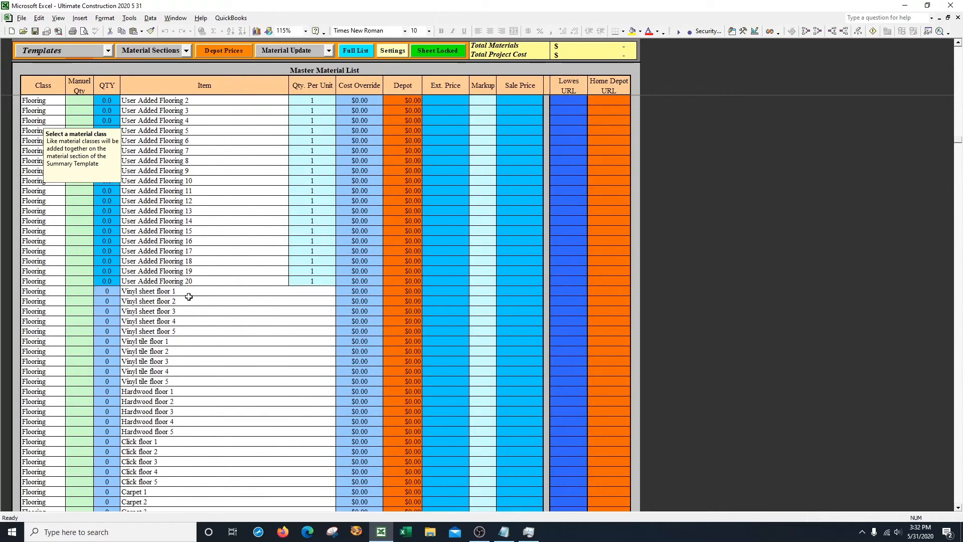
scroll(189, 296, down, 10)
scroll(186, 296, up, 12)
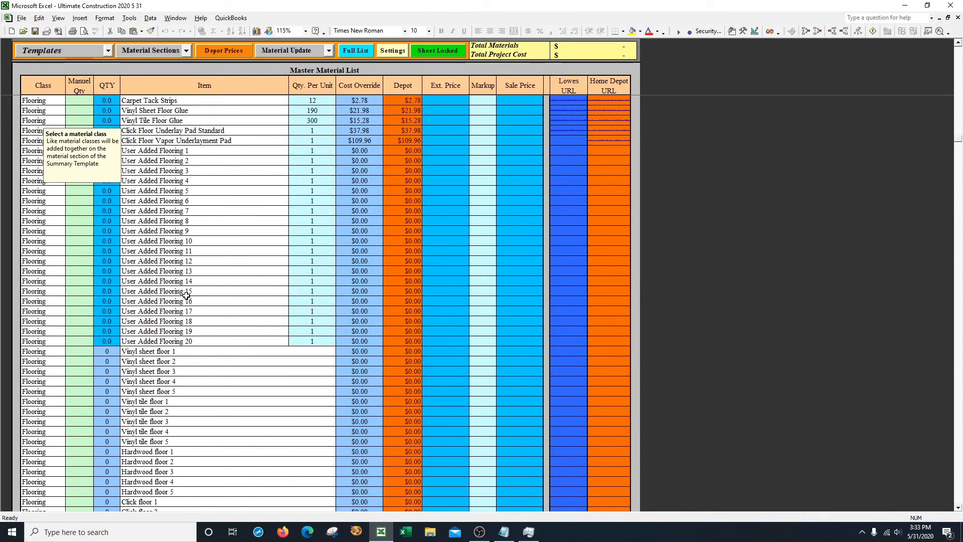
scroll(186, 296, down, 20)
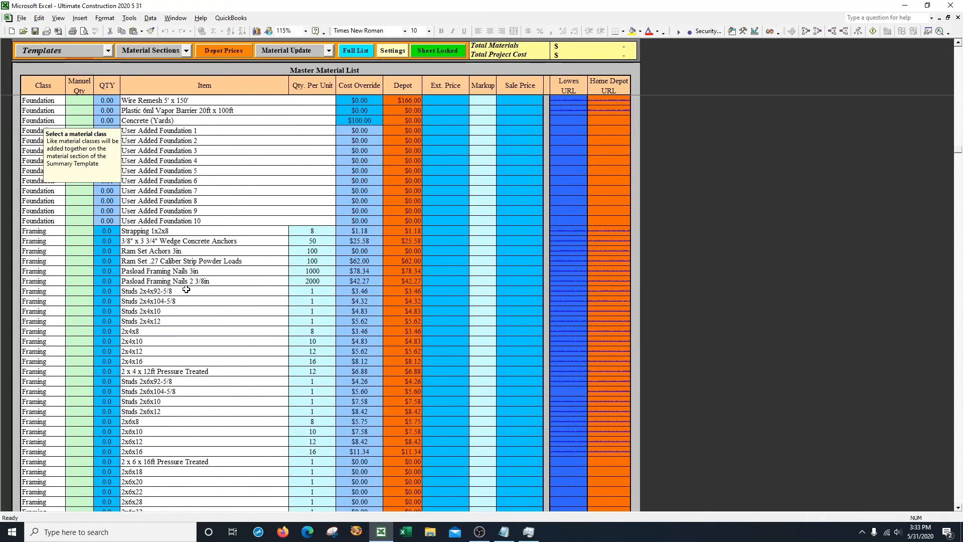
Step: Try changing the class of Strapping 1x2x8 to Insulation, recheck the class choices, and undo the change
click(54, 233)
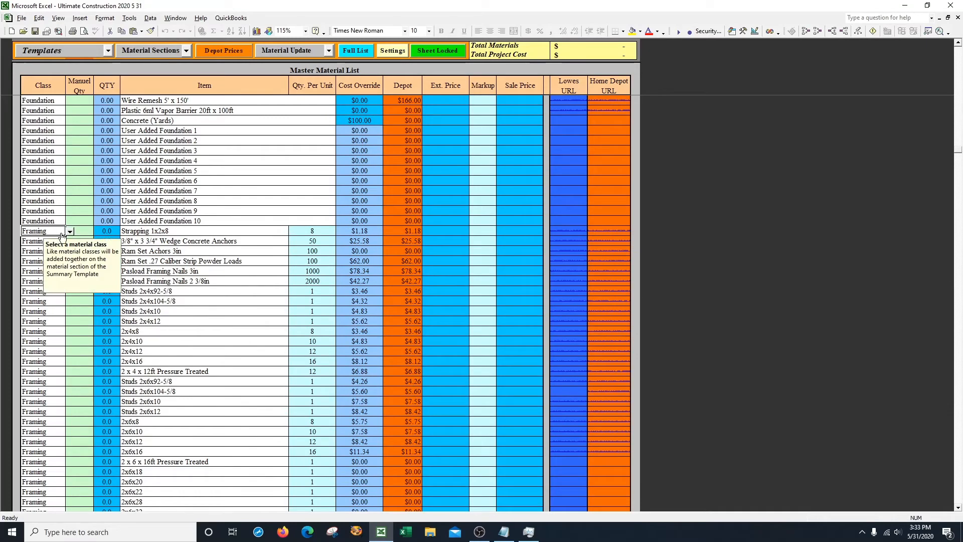
click(70, 231)
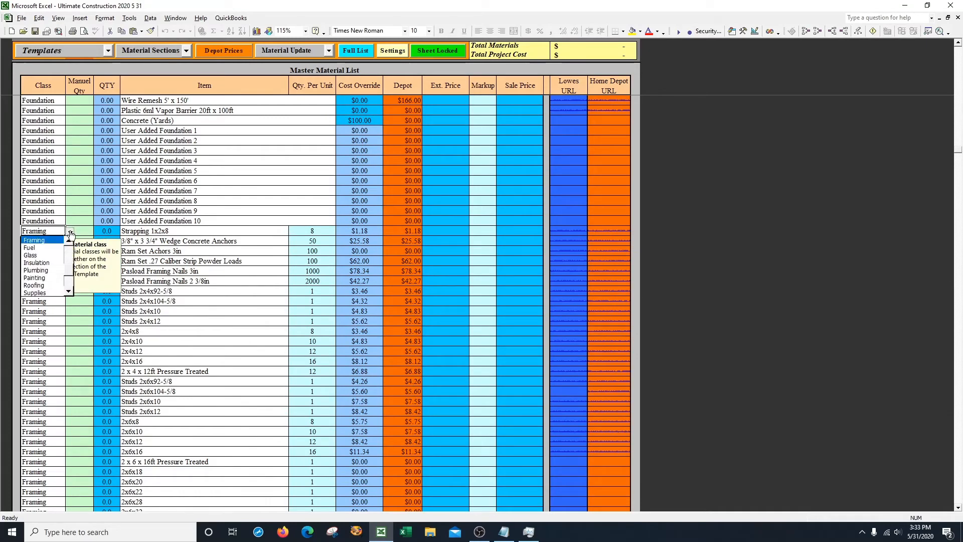
click(53, 264)
click(71, 233)
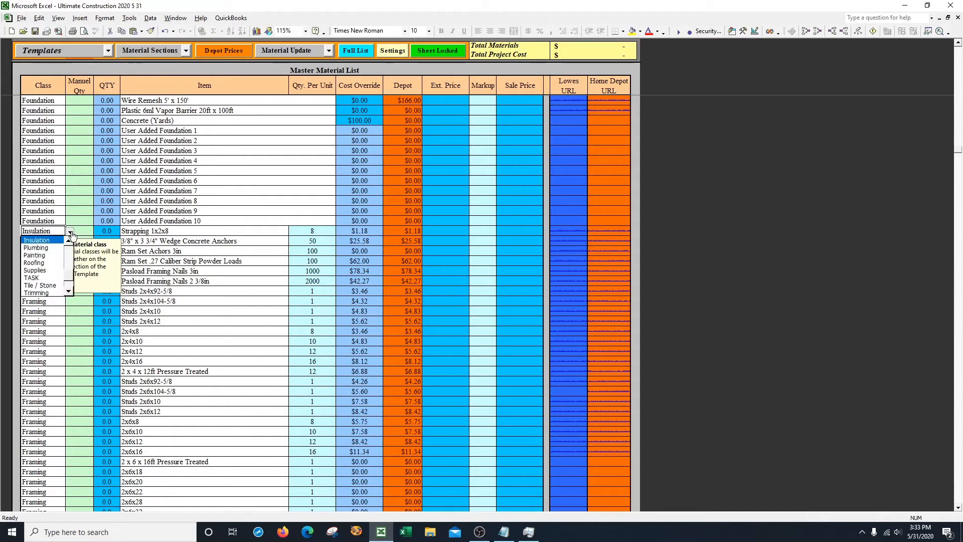
click(83, 228)
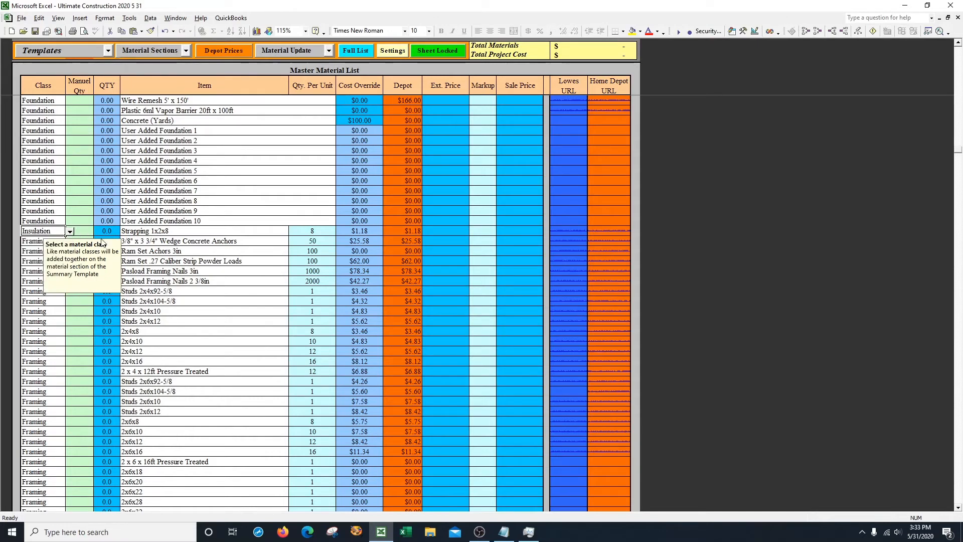
key(ctrl+z)
click(88, 232)
Step: Go to the EXTRAS section and review the User Added Materials down to the end of the material list
scroll(150, 281, down, 4)
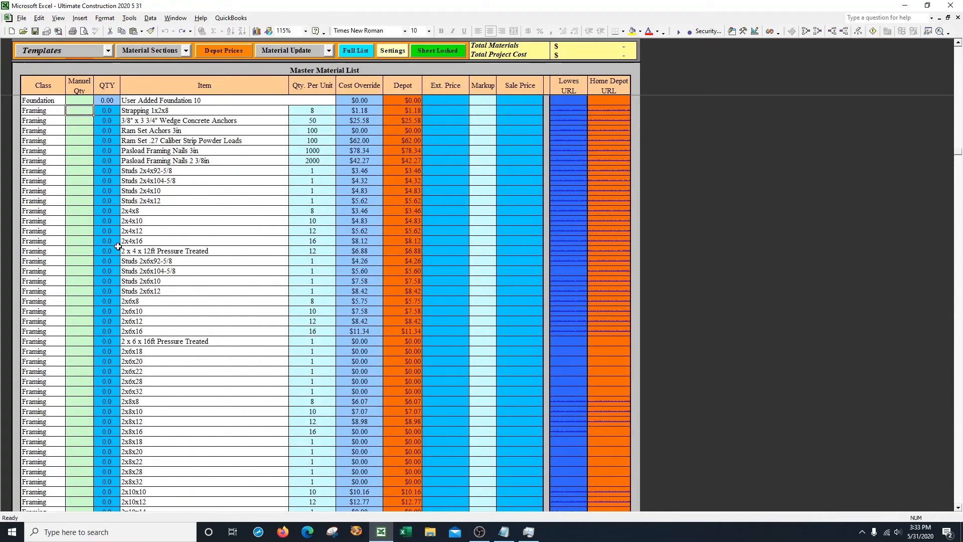
click(182, 50)
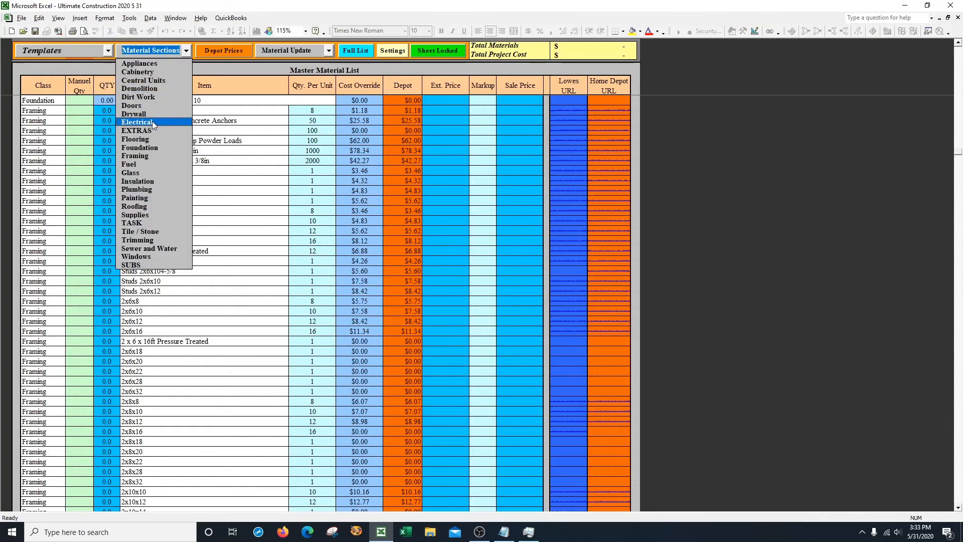
click(136, 131)
scroll(108, 260, down, 8)
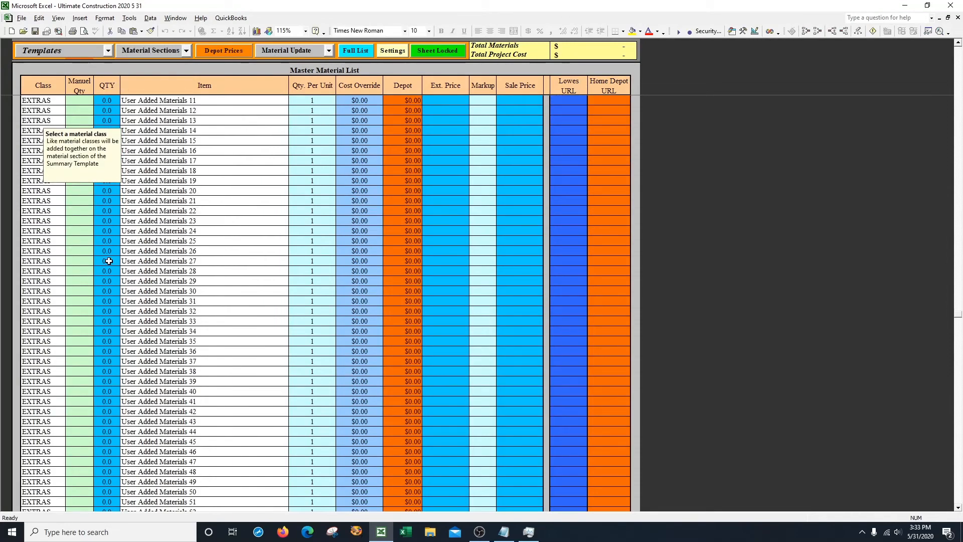
scroll(109, 261, down, 16)
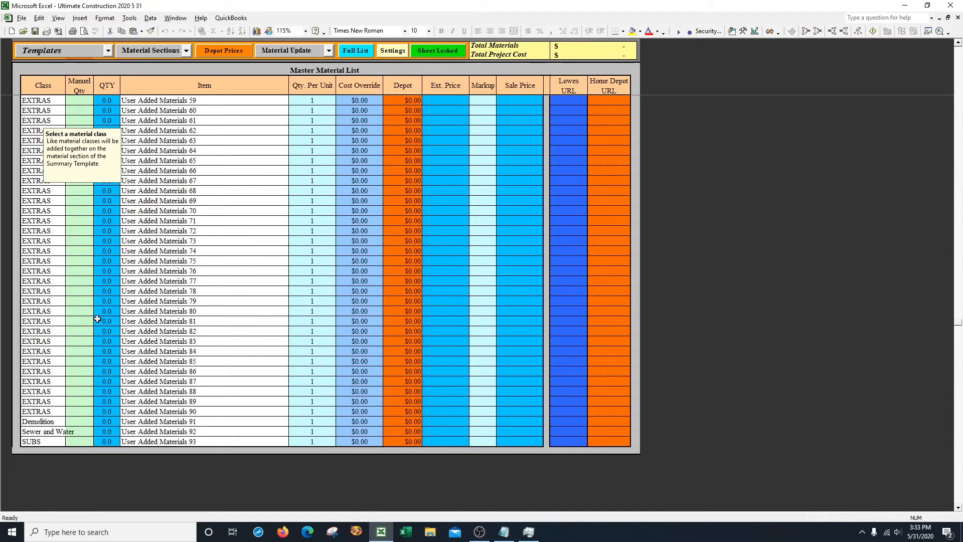
scroll(97, 319, up, 20)
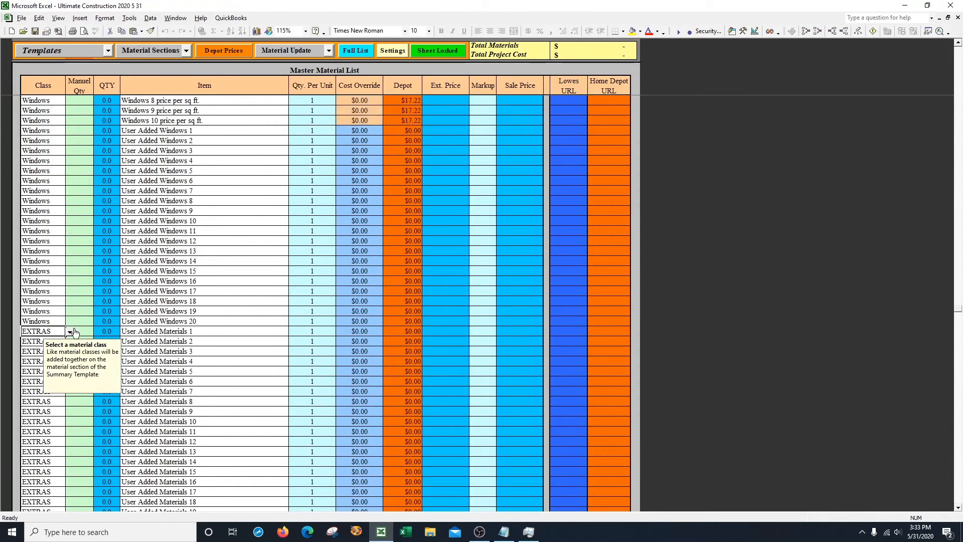
Step: Check the available material classes for User Added Materials 1 and set its class to Electrical
click(70, 332)
click(46, 358)
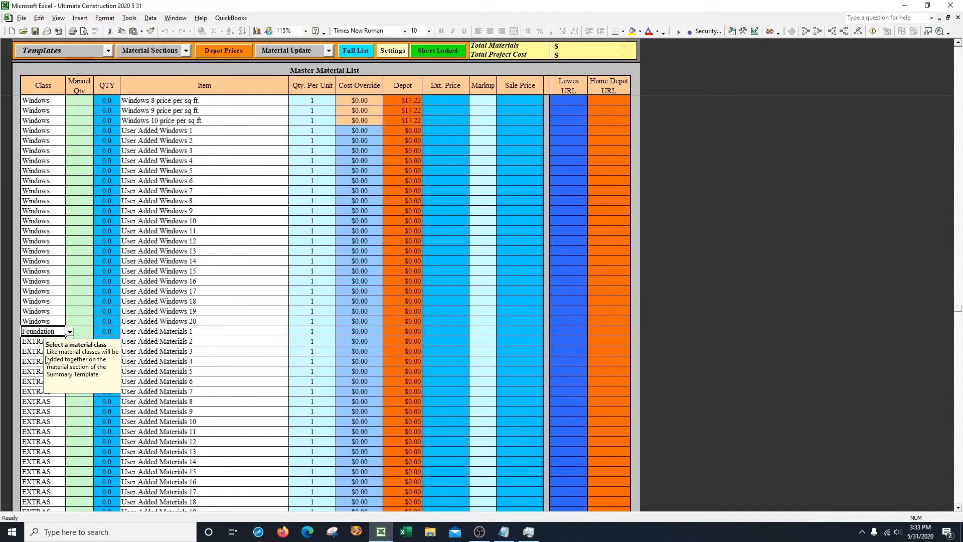
click(70, 332)
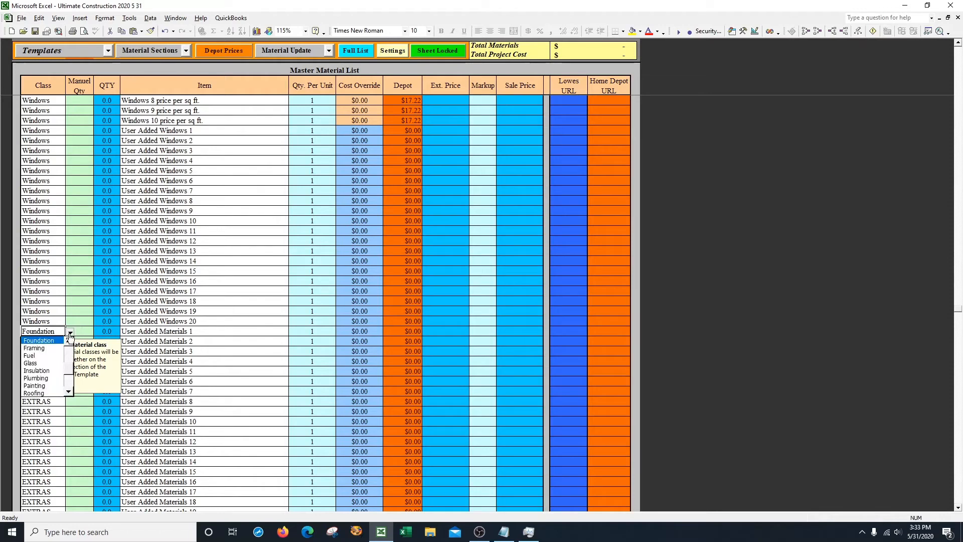
scroll(68, 373, down, 1)
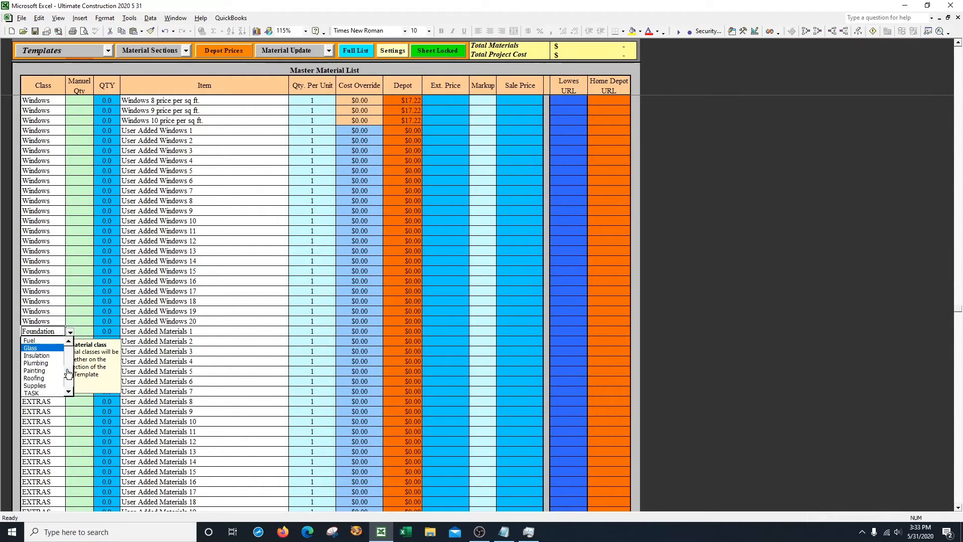
scroll(68, 373, down, 3)
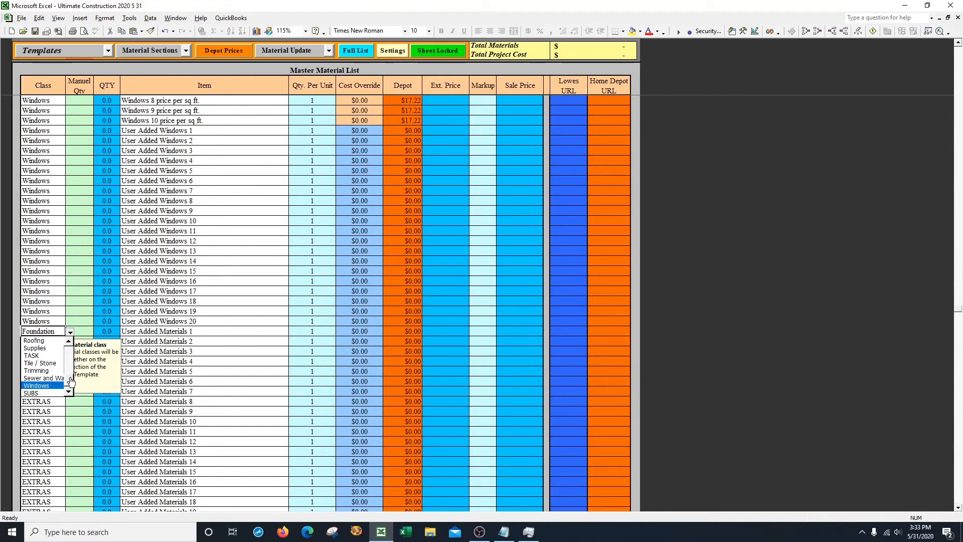
scroll(71, 378, up, 3)
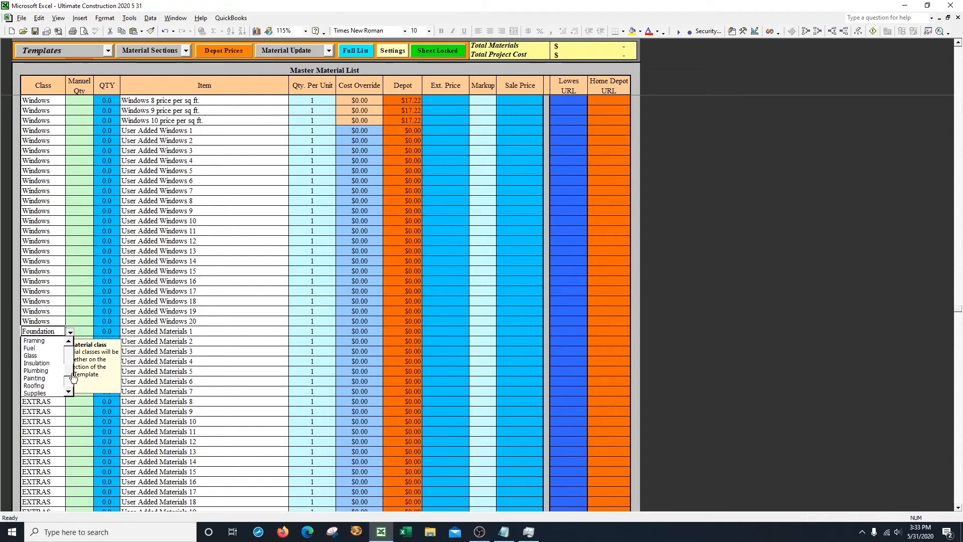
scroll(66, 357, up, 2)
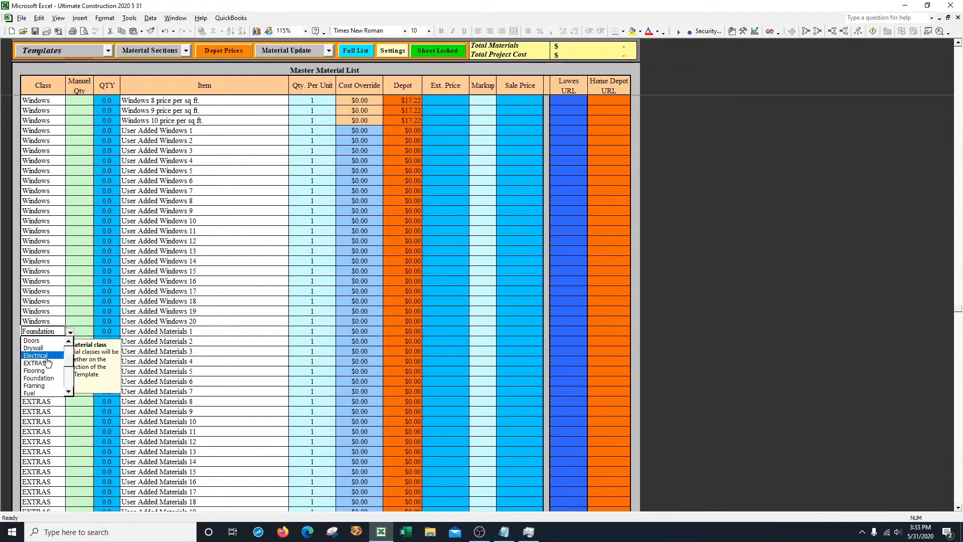
click(36, 355)
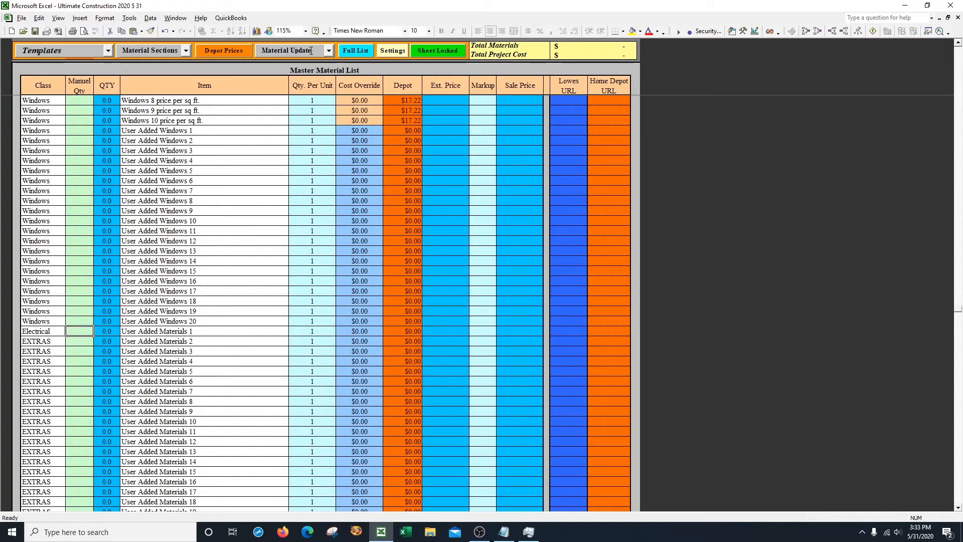
click(328, 50)
click(308, 65)
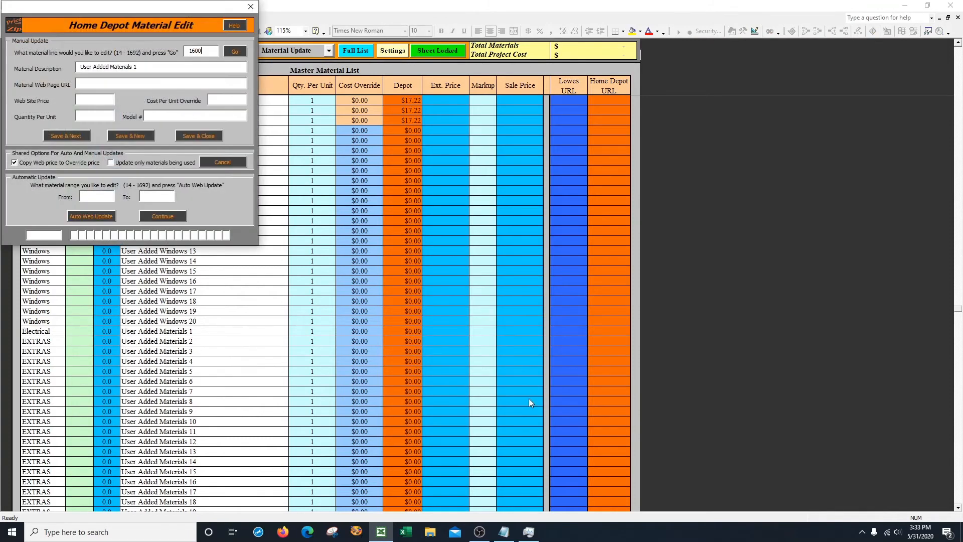
click(308, 533)
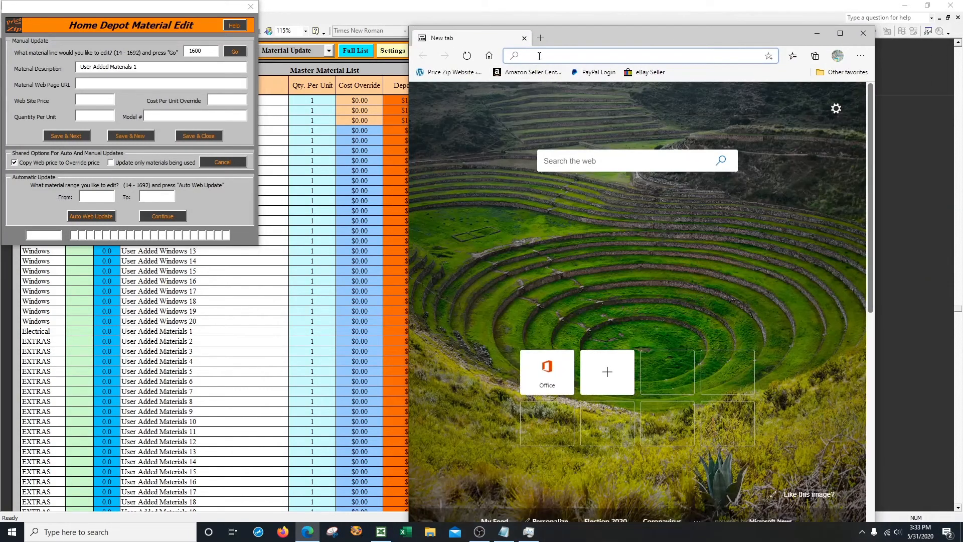
text(lowe)
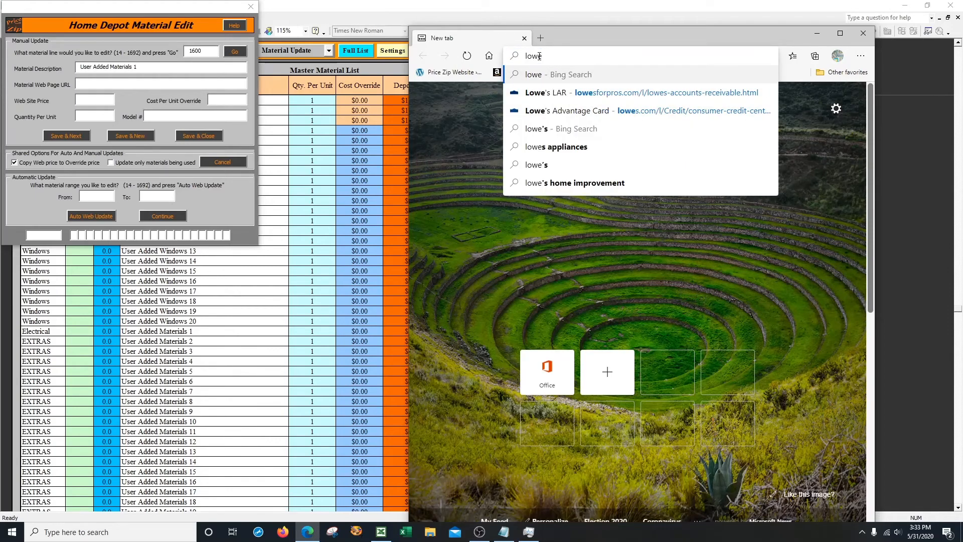
key(Down)
key(Return)
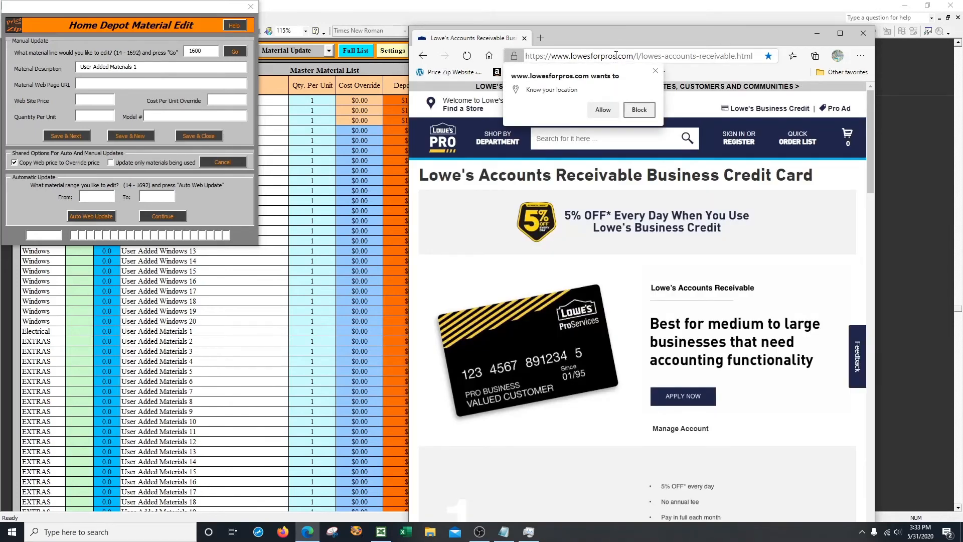
drag(617, 56, 592, 56)
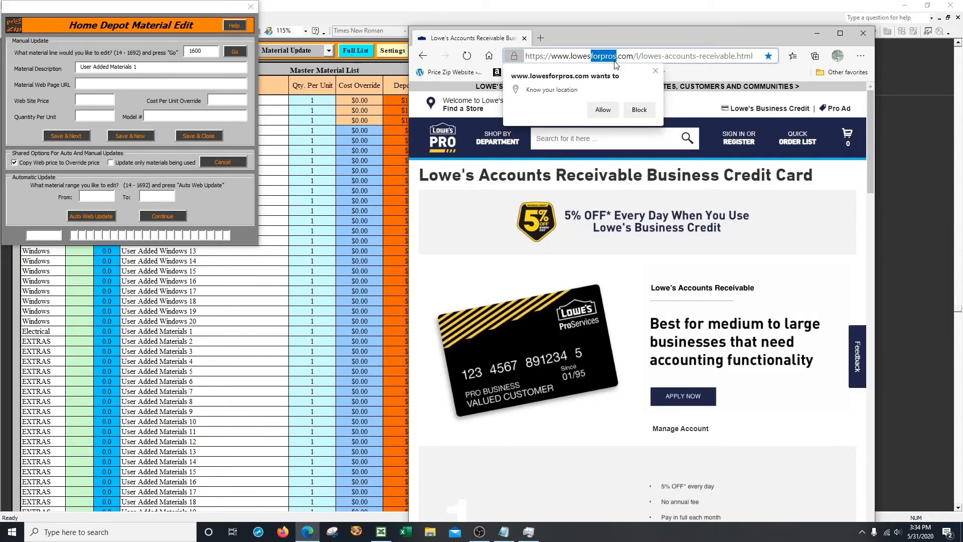
key(BackSpace)
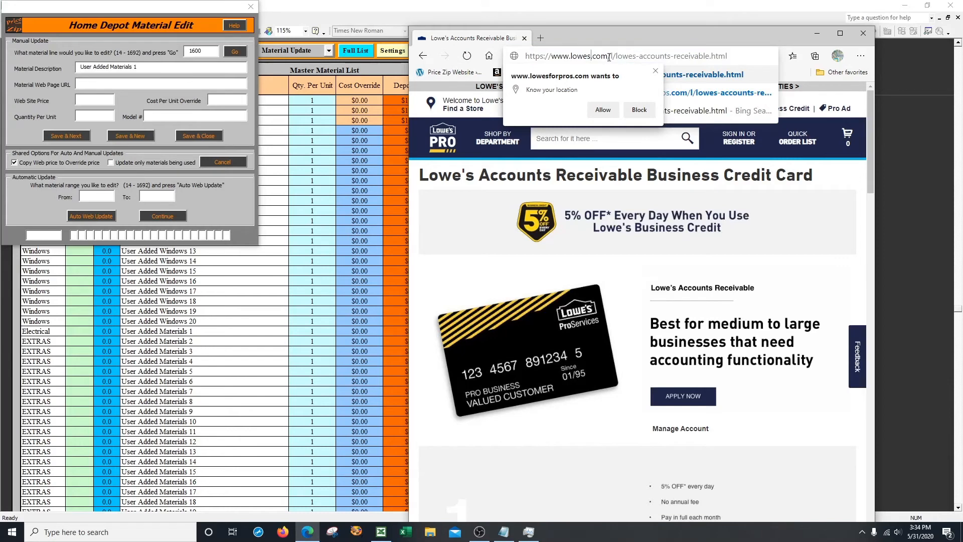
drag(609, 55, 740, 55)
key(BackSpace)
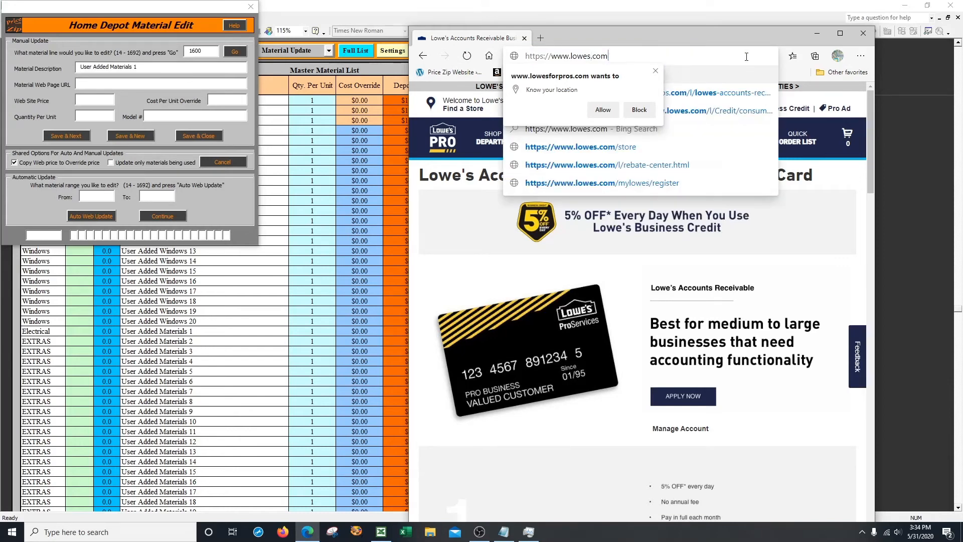
key(Return)
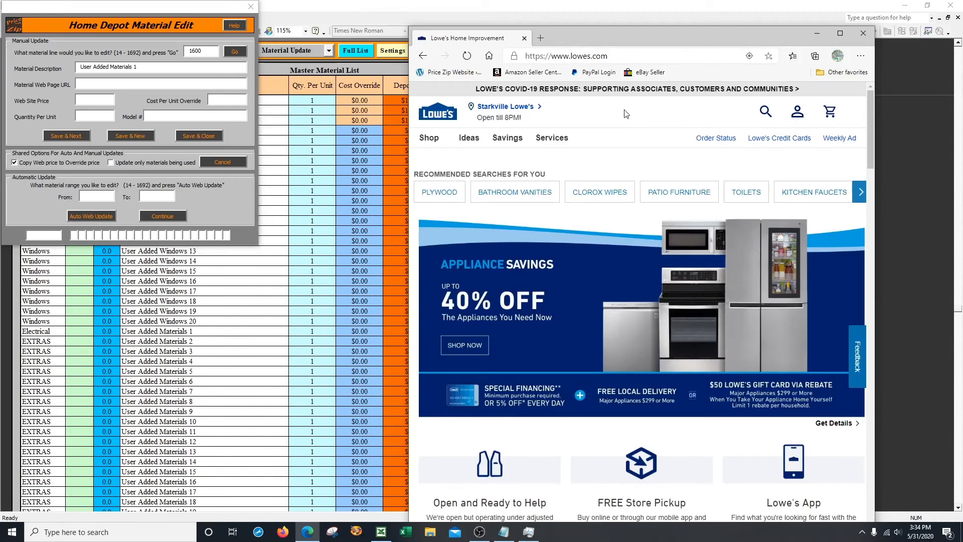
Step: Search the Lowe's site for switches and open the Eaton Single-Pole White LED Toggle Light Switch product page
click(766, 113)
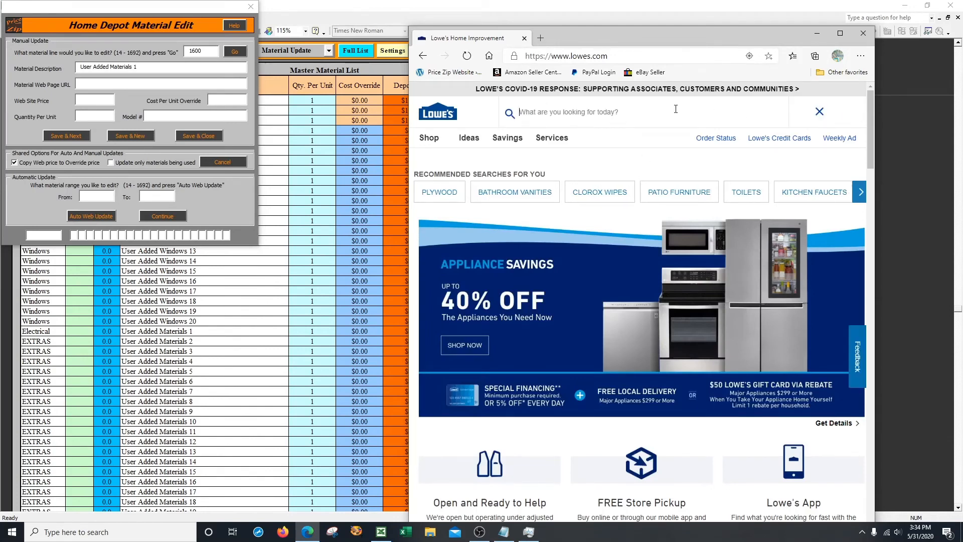
text(switches)
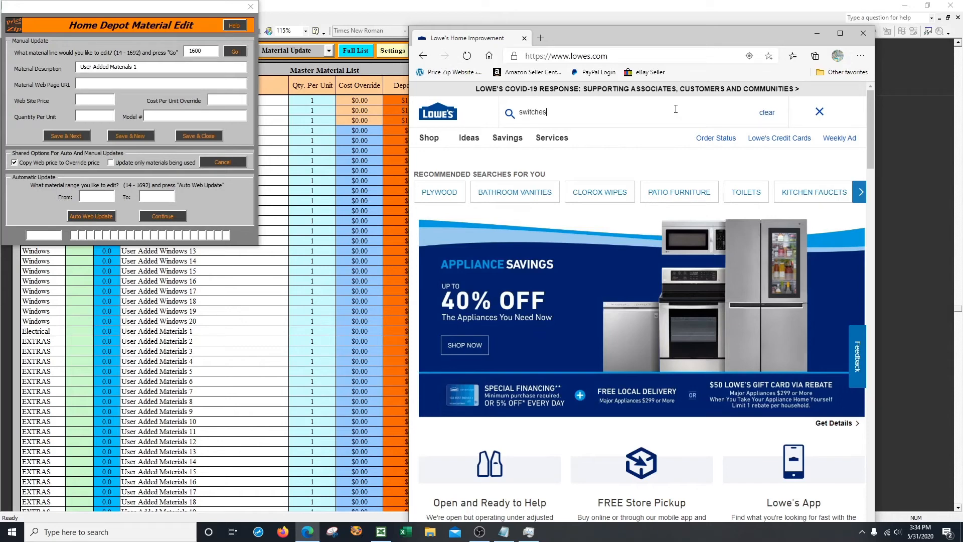
key(Return)
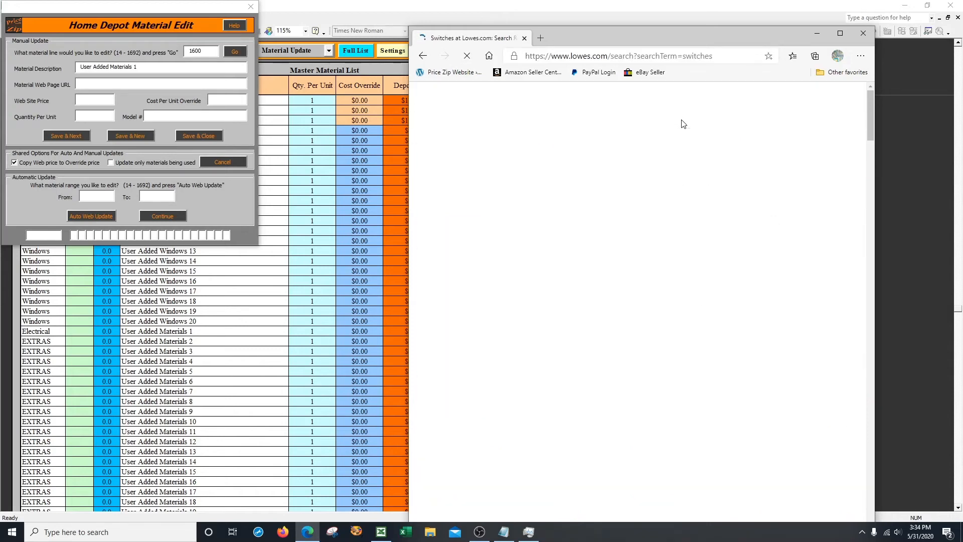
click(585, 331)
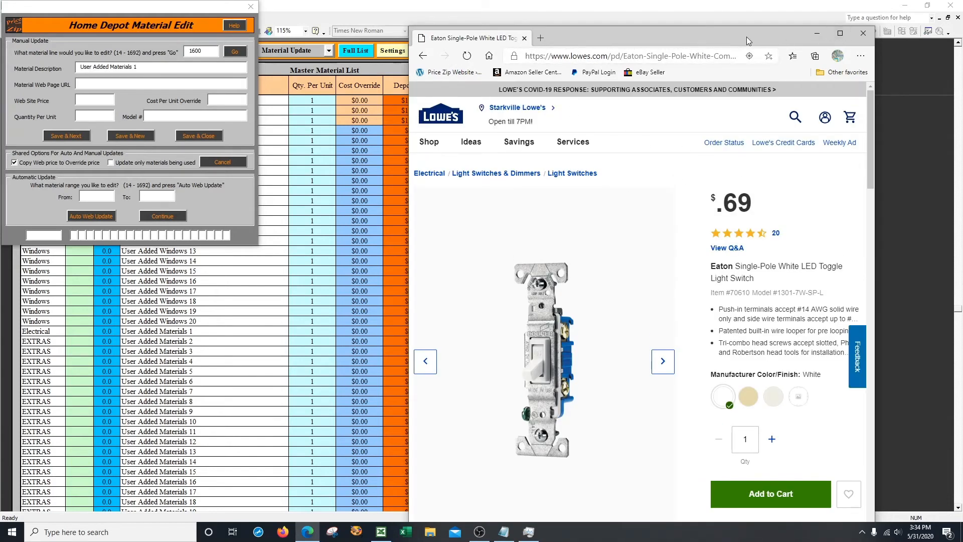
Step: Reposition and widen the browser window beside the material edit form and look over the light switch's product details
drag(745, 37, 704, 24)
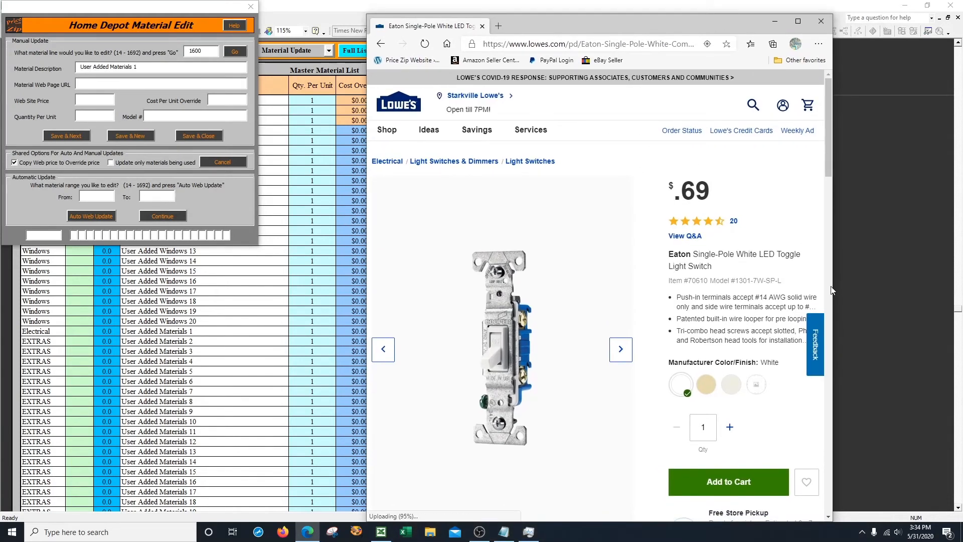
drag(833, 290, 944, 290)
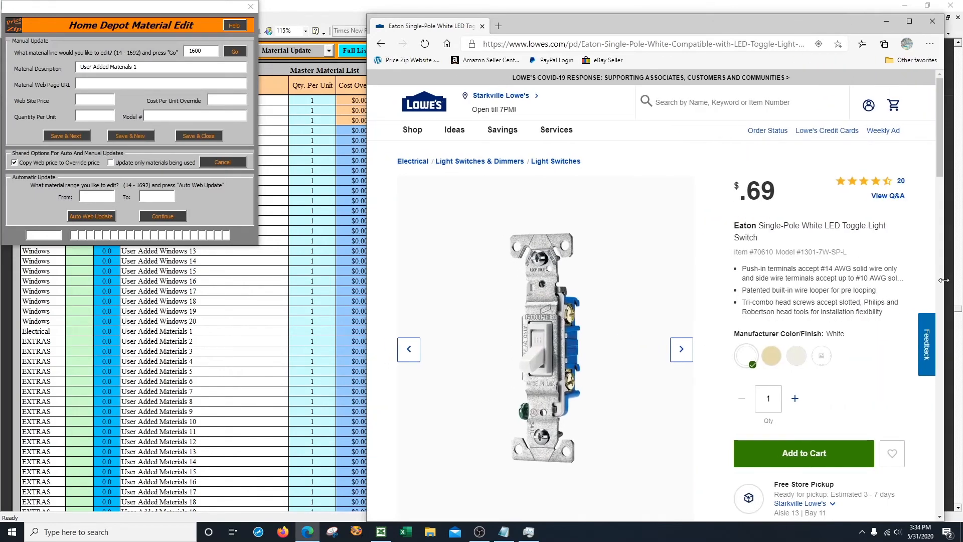
scroll(795, 424, down, 4)
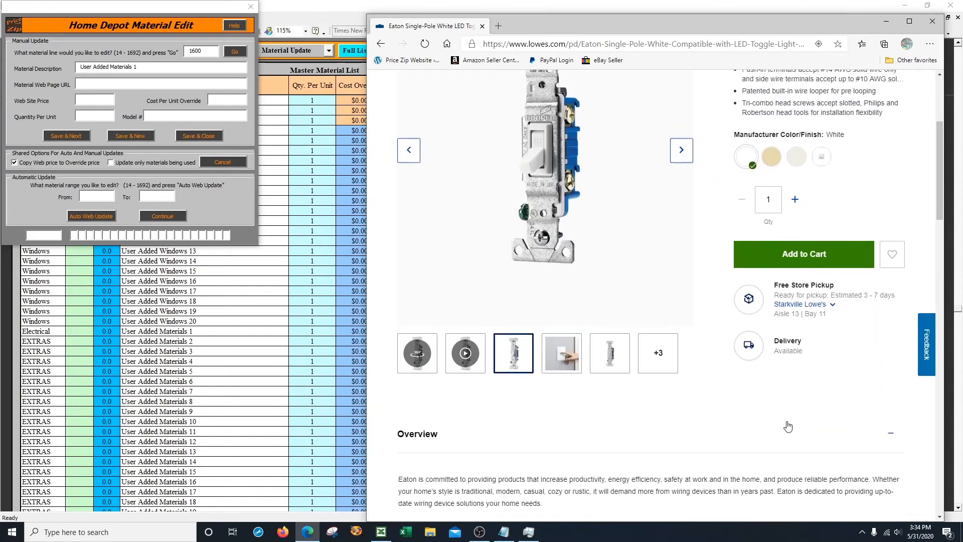
scroll(795, 424, up, 4)
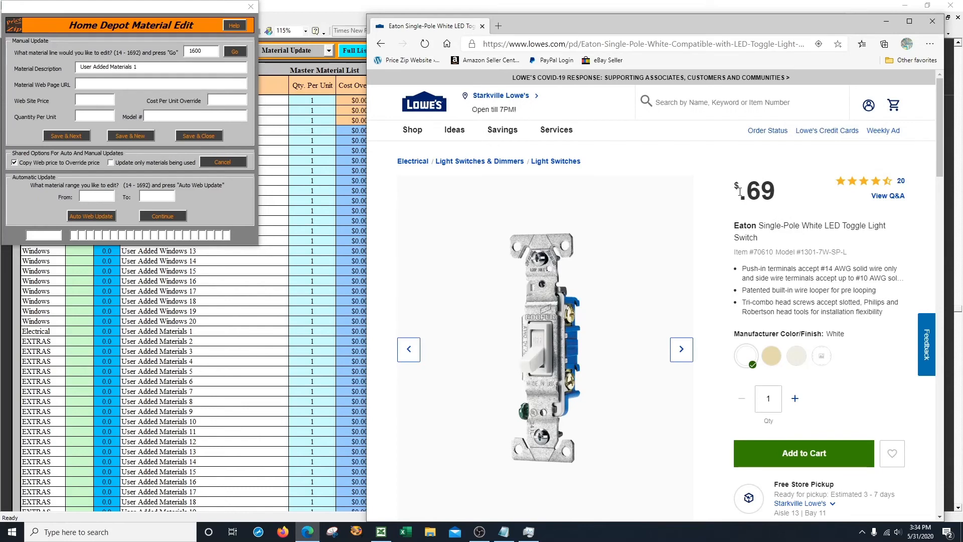
Step: Replace the material description for line 1600 with Single Pole Switch
click(140, 66)
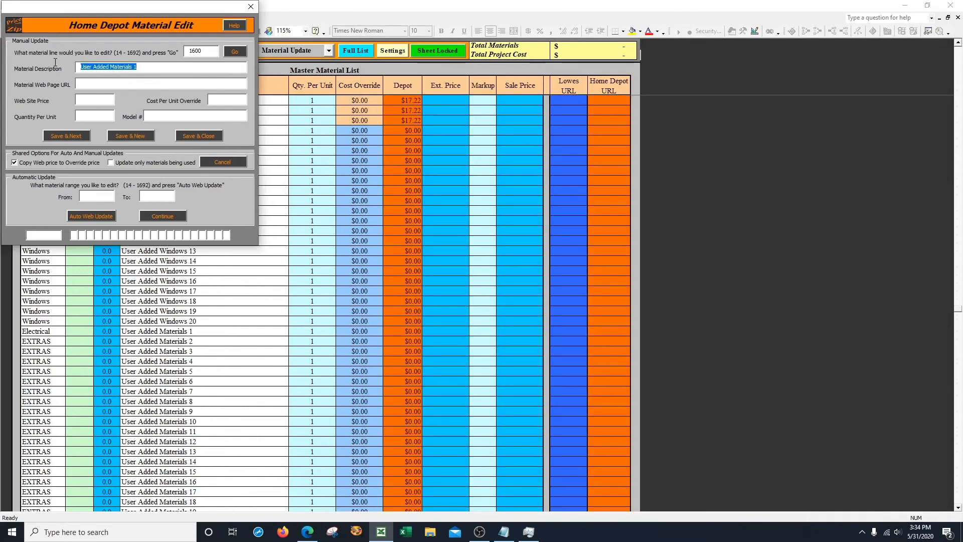
text(Single Pole Switch)
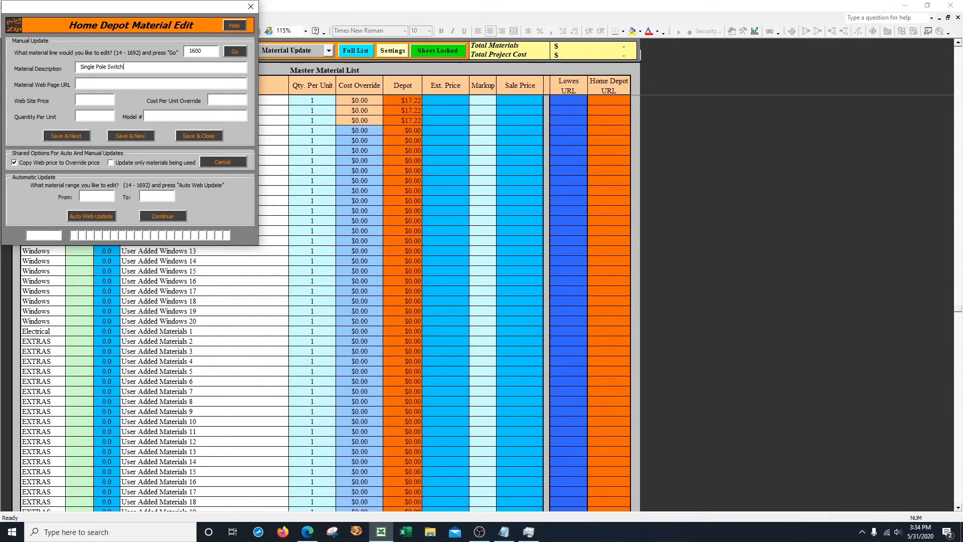
key(Tab)
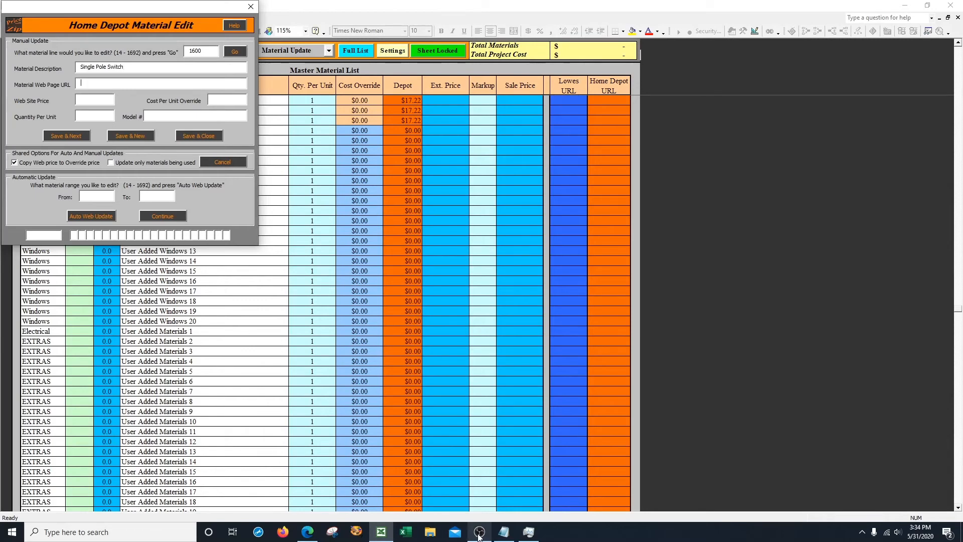
Step: Copy the full web address of the Lowe's light switch page into the form's Material Web Page URL
click(308, 533)
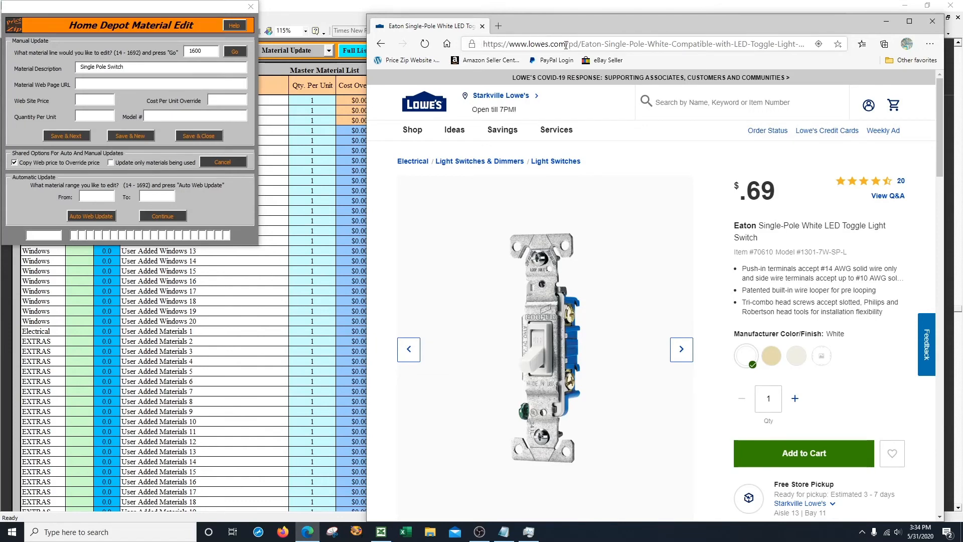
click(586, 45)
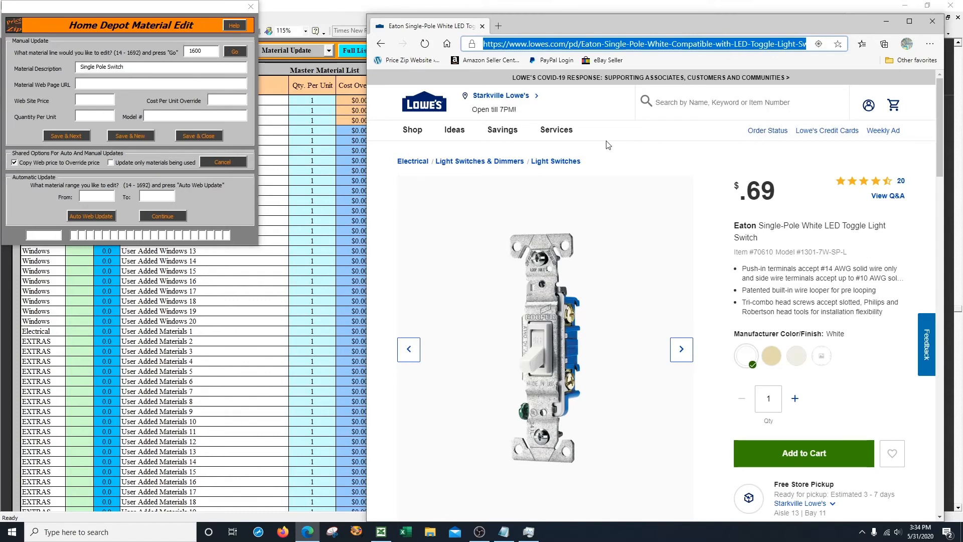
click(483, 44)
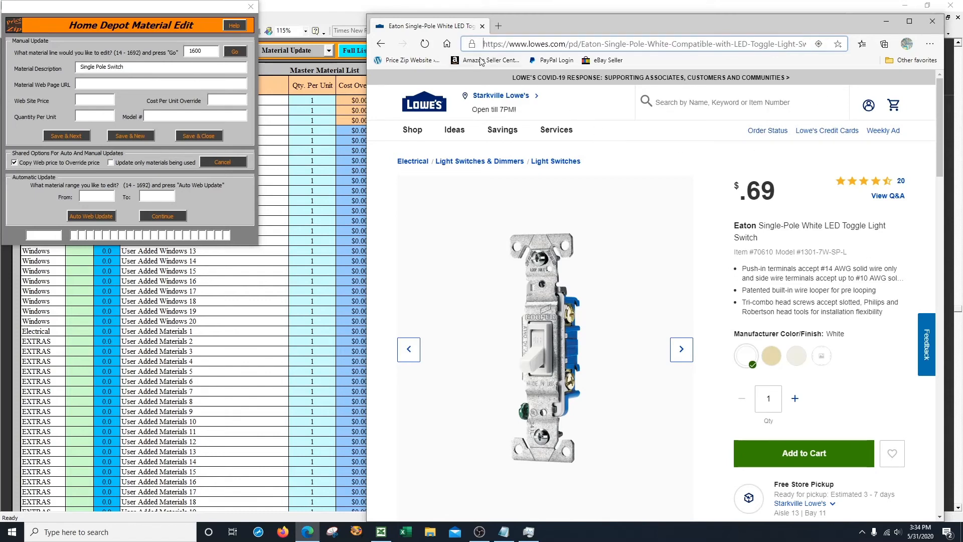
drag(483, 43, 849, 43)
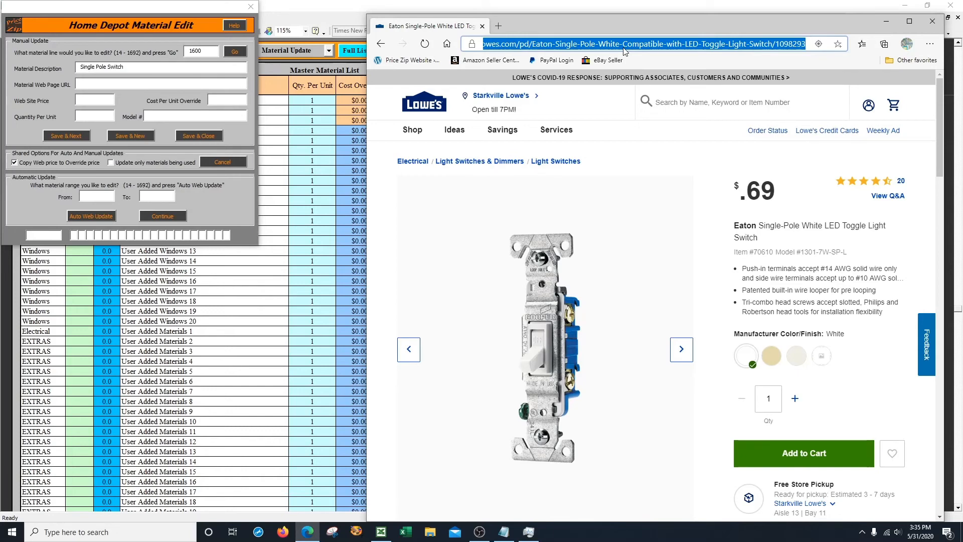
click(90, 83)
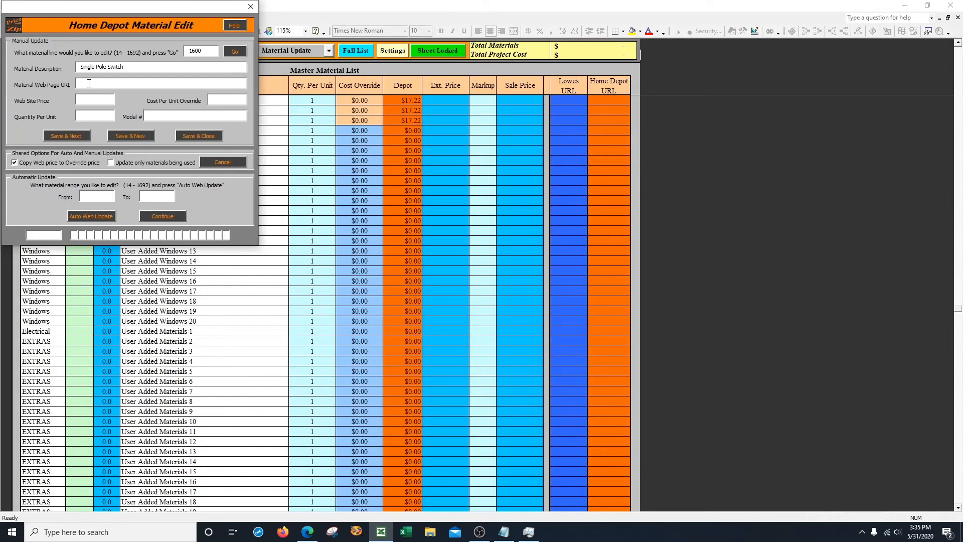
key(ctrl+v)
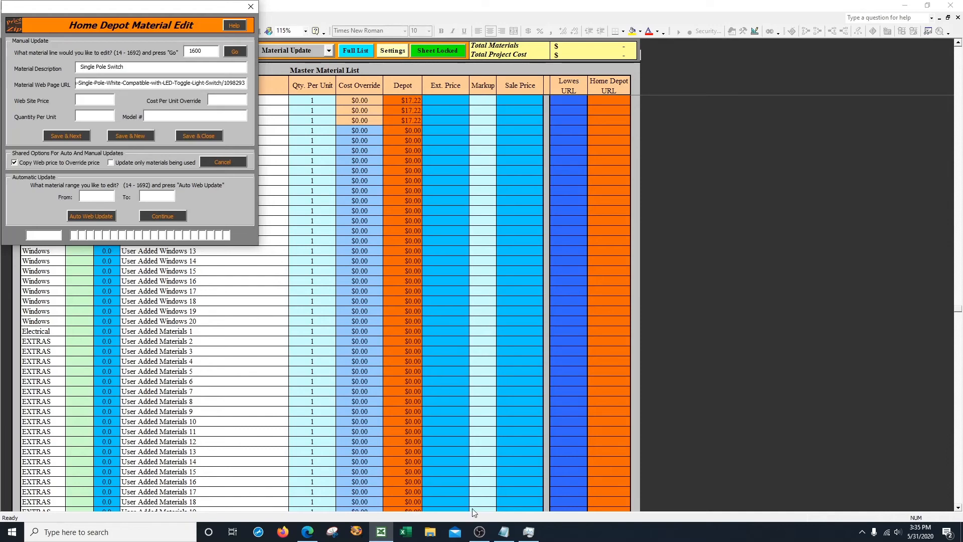
Step: Check the switch's product page and set the web site price and cost per unit override to .69, with quantity per unit 1
click(307, 531)
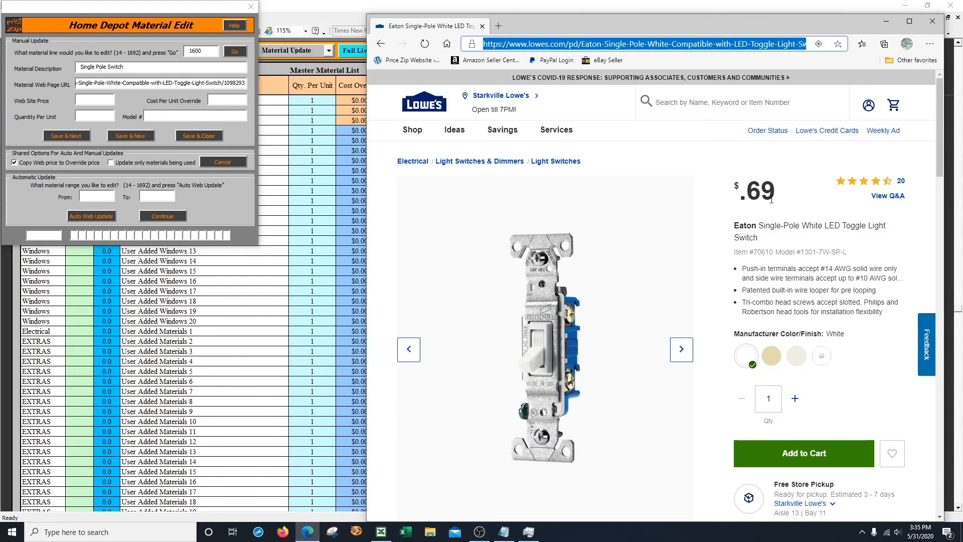
drag(655, 23, 962, 21)
click(99, 100)
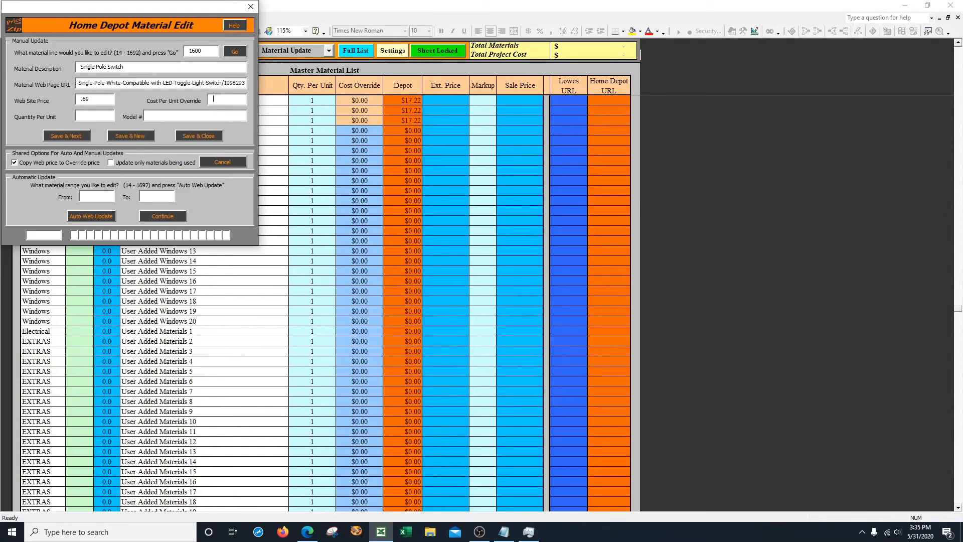
text(.69)
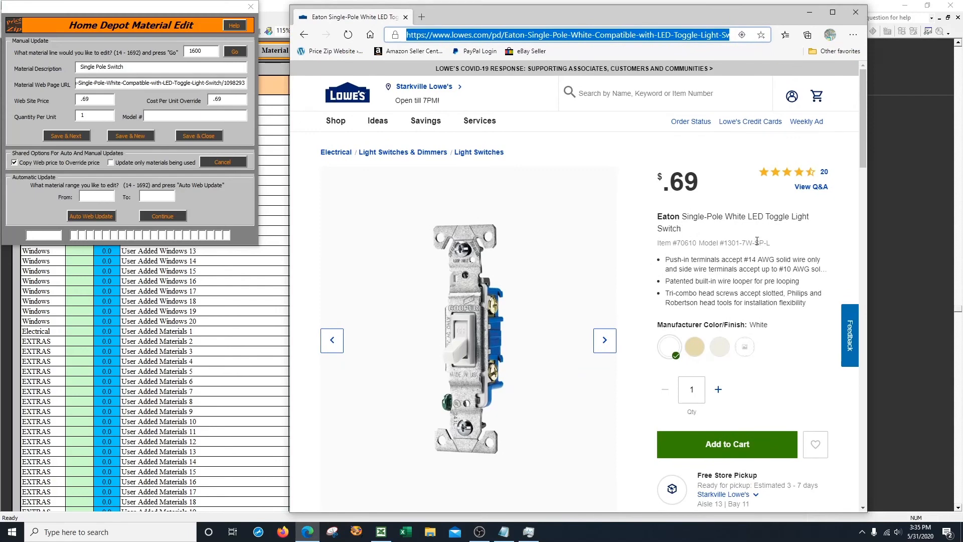
Step: Copy the switch's item and model numbers, Item #70610 Model #1301-7W-SP-L, into the Model # field, then save and close the material form
drag(777, 245, 658, 246)
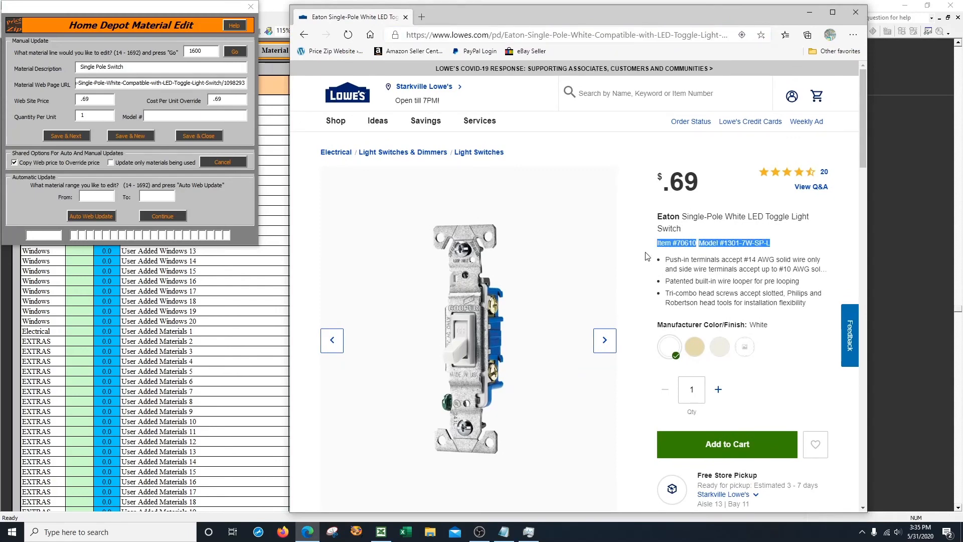
click(163, 114)
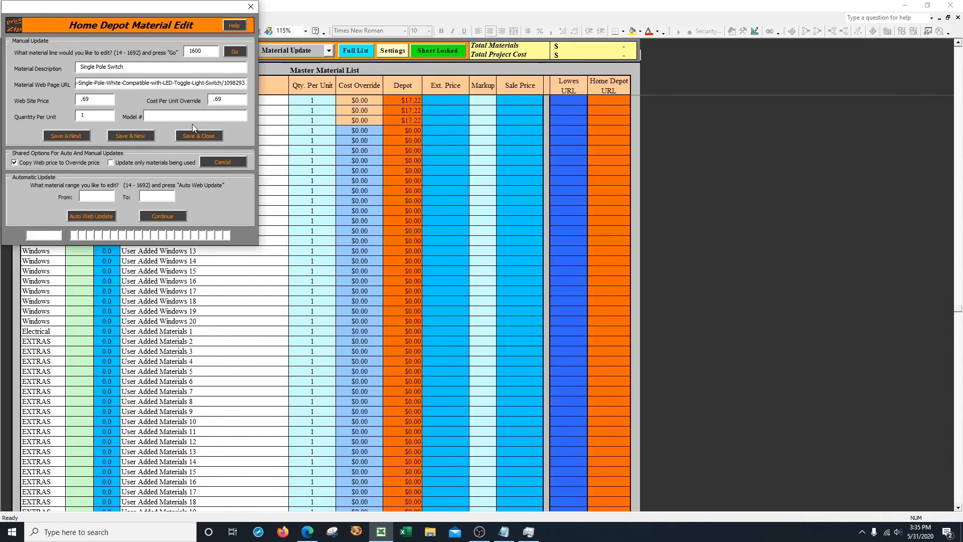
text(Item #70610Model #1301-7W-SP-L)
click(193, 136)
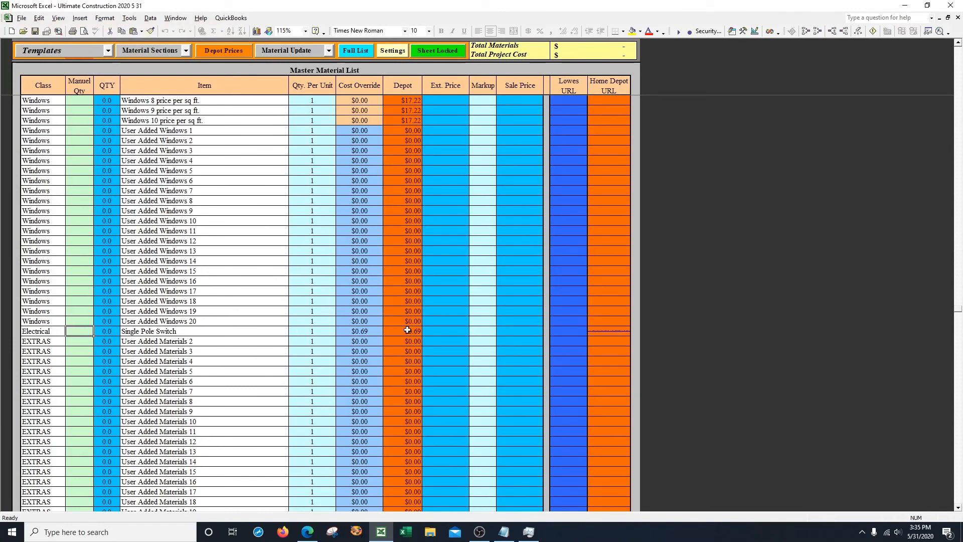
Step: Reopen the material update form to review the saved entry for line 1600, then cancel it
click(327, 51)
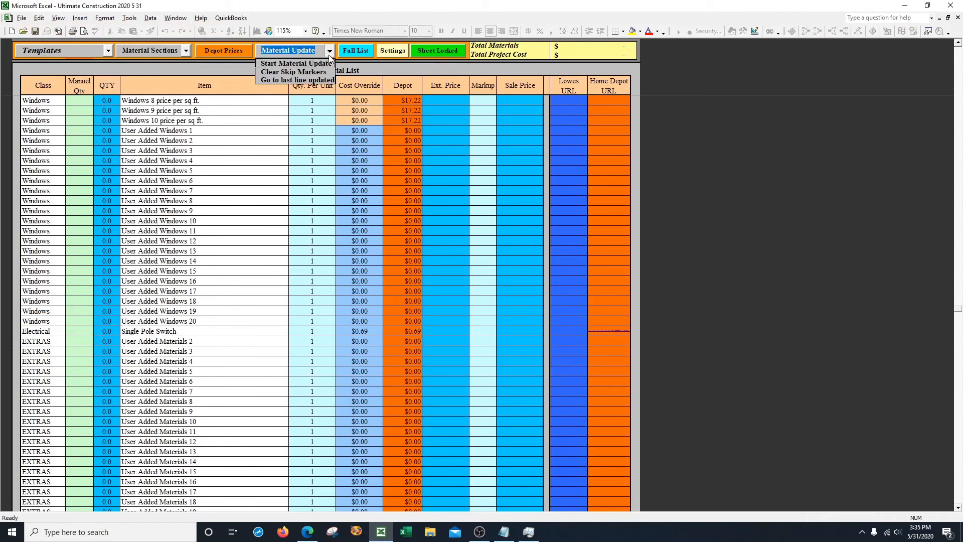
click(309, 64)
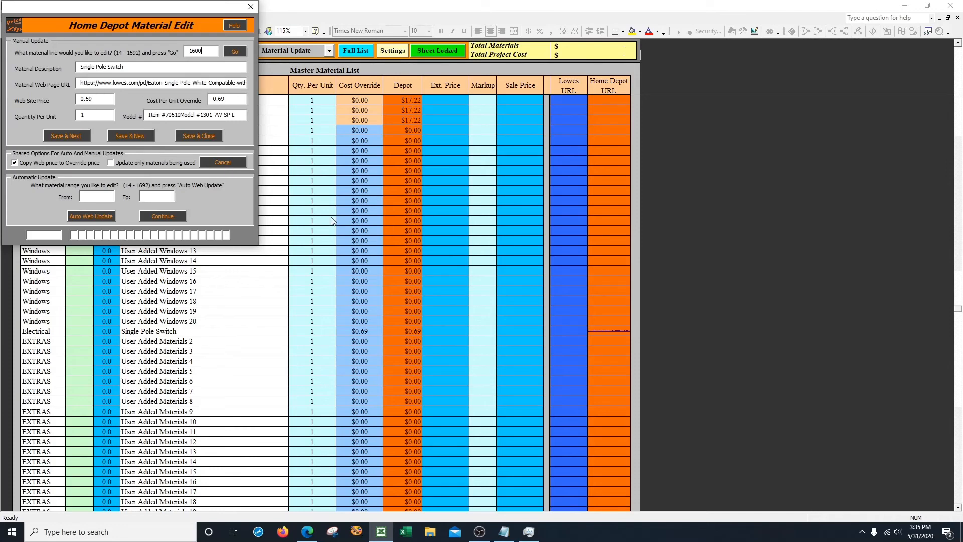
click(230, 163)
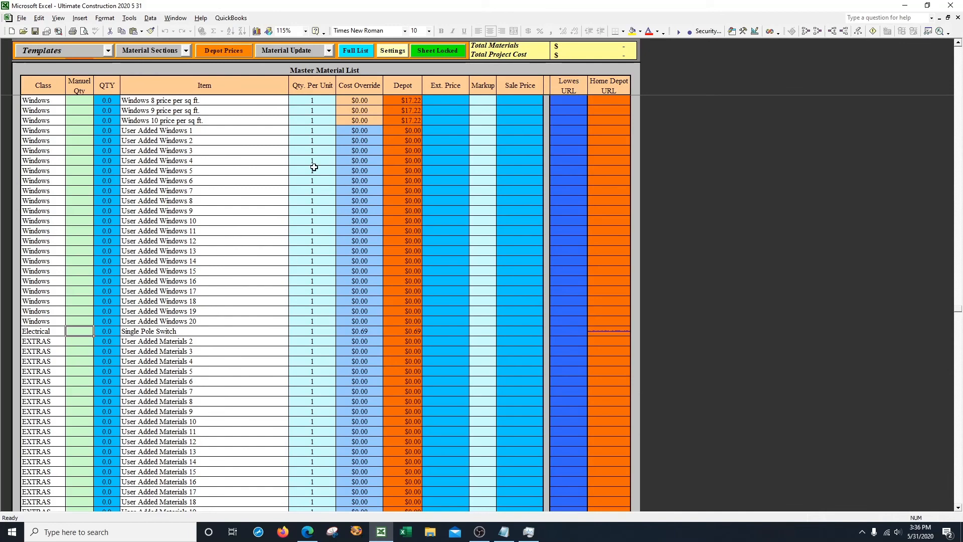
Step: Open the project settings and look over the list of help videos, then return to the settings
click(393, 50)
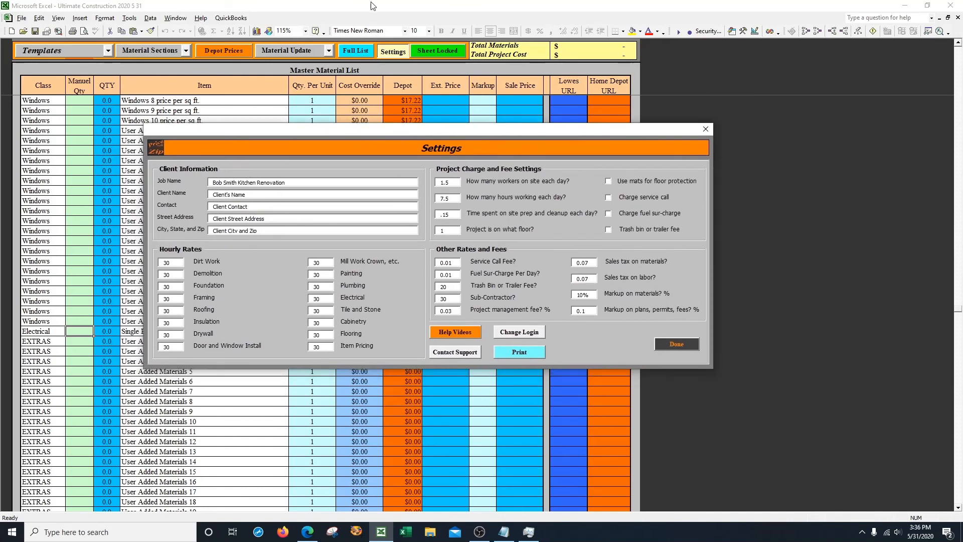
click(453, 332)
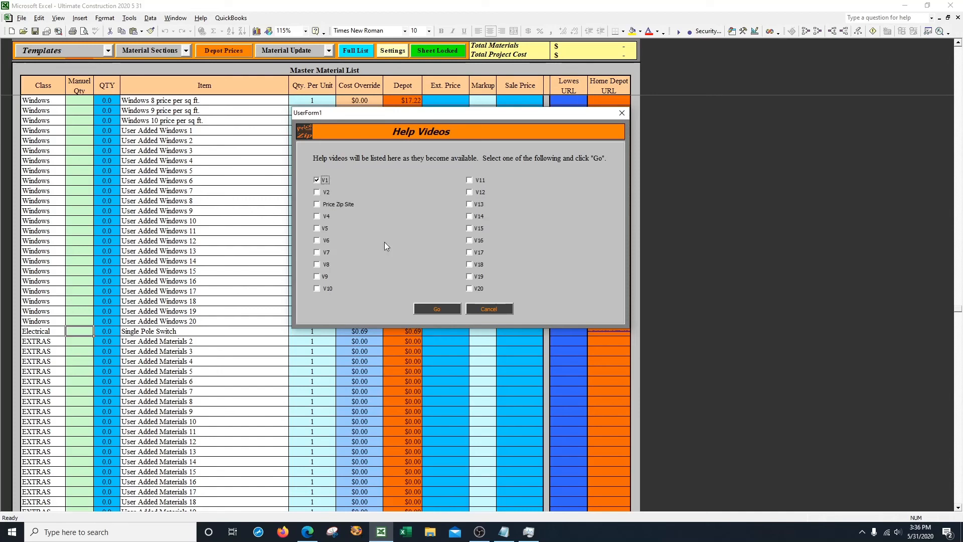
click(499, 308)
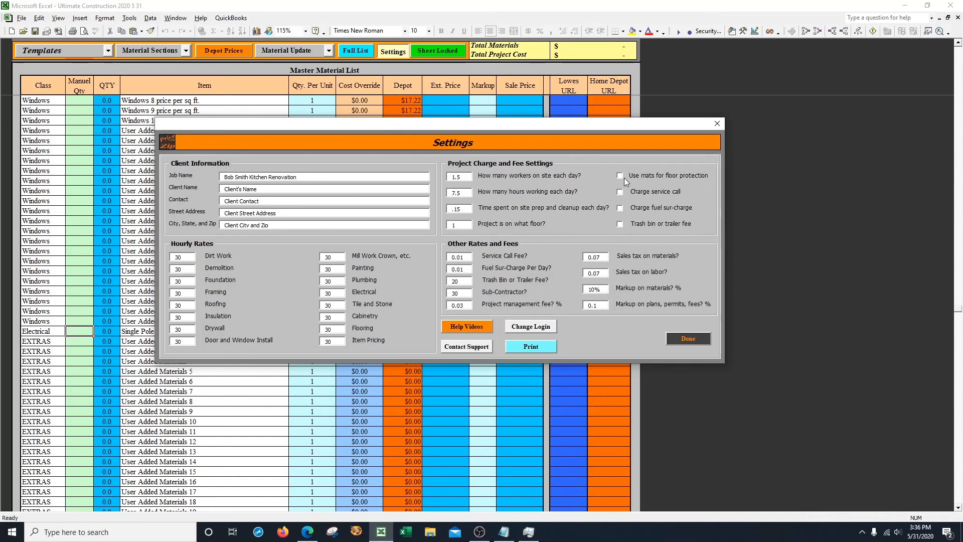
Step: Enable the service call charge in the project settings and view the customer support contact information
click(620, 193)
click(470, 347)
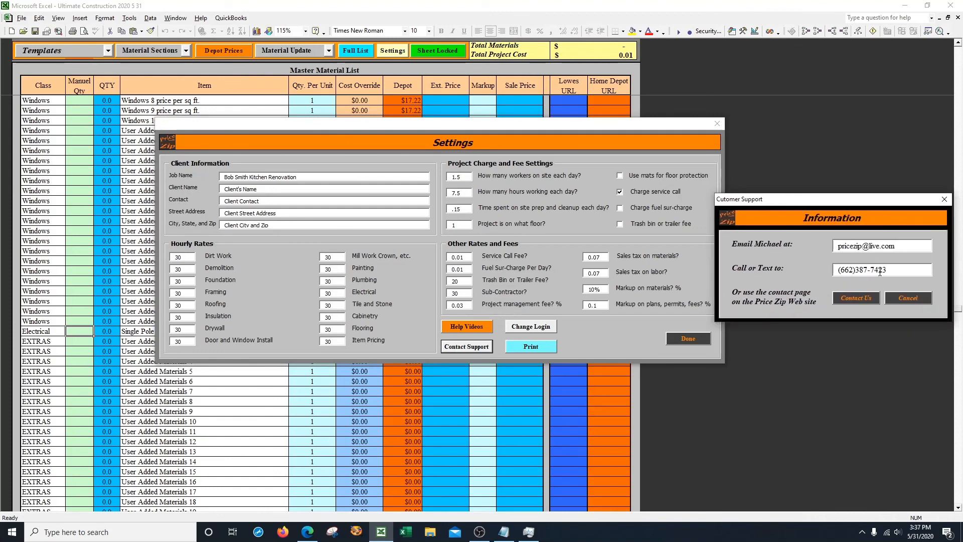
click(910, 298)
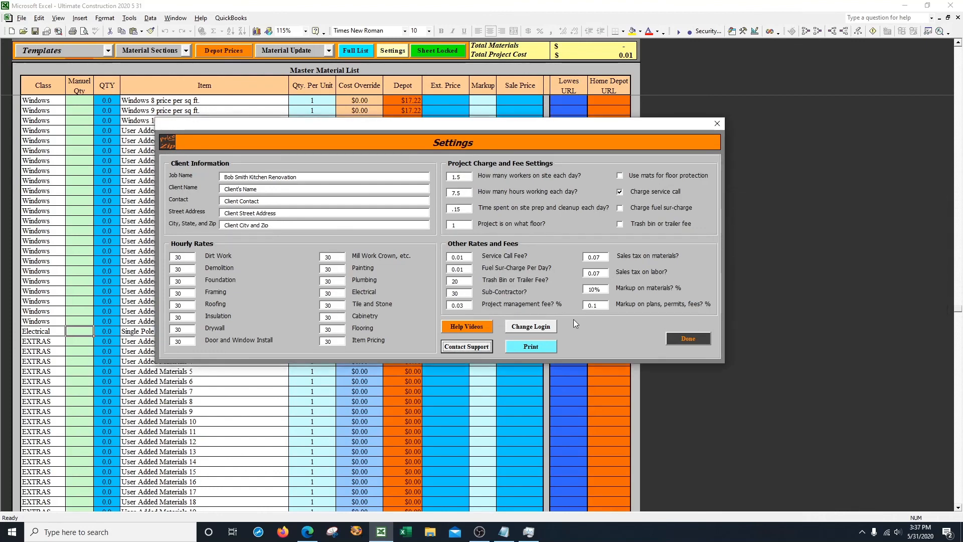
Step: Review which pages can be selected for printing from the project settings, then cancel without printing
click(534, 345)
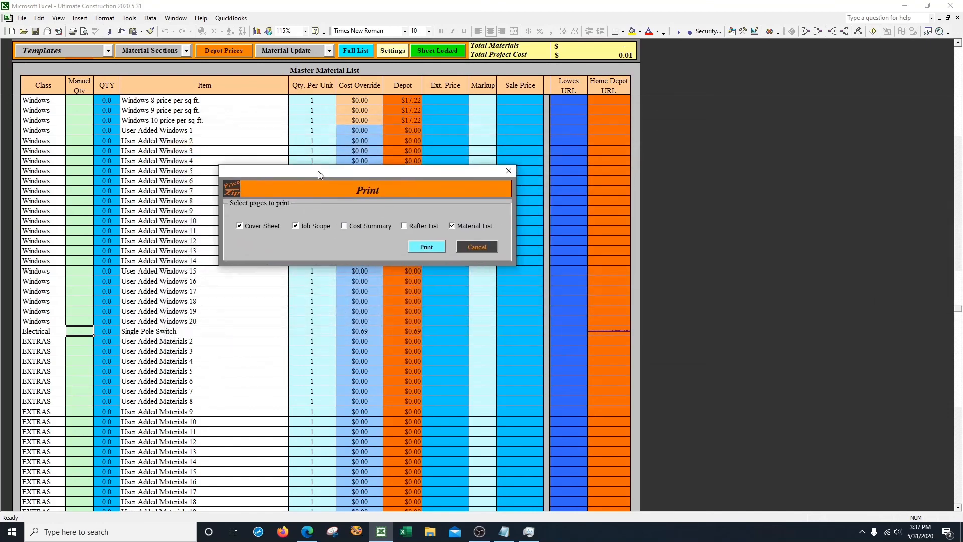
drag(318, 170, 336, 172)
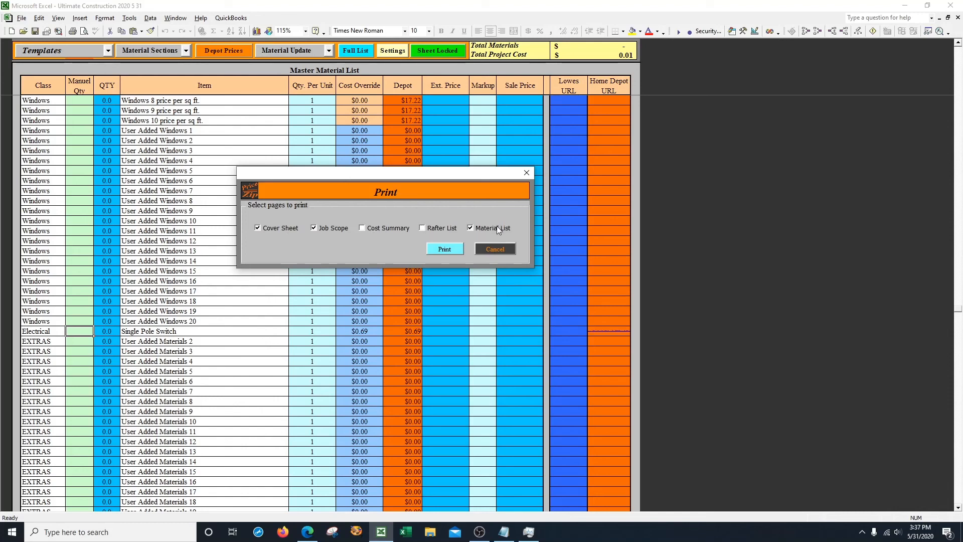
click(502, 251)
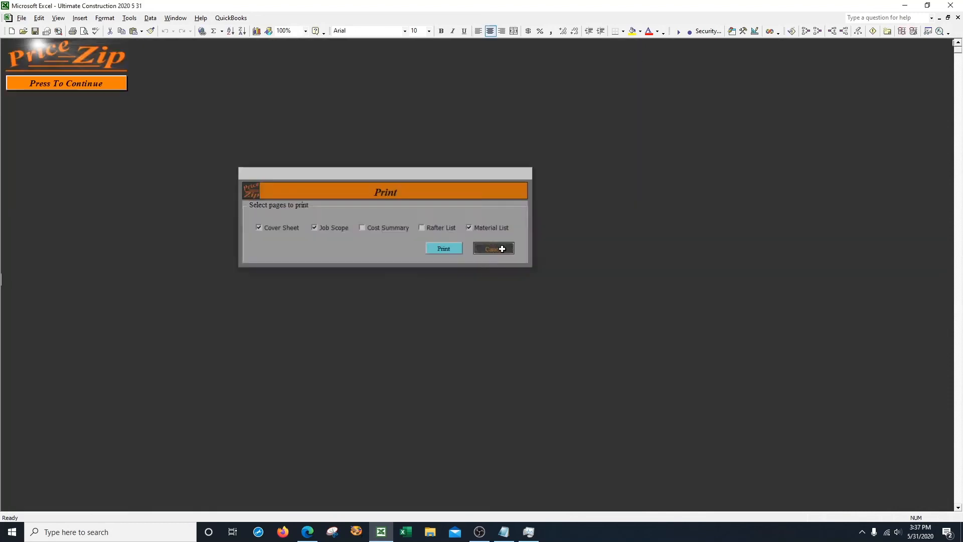